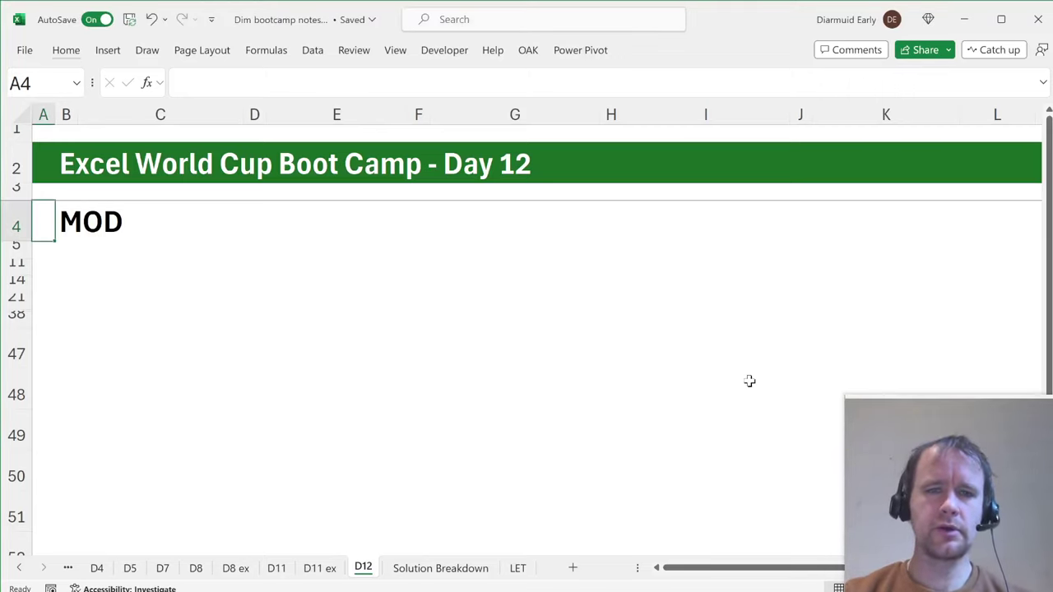
- Return to the D11 sheet listing cell-color methods with their pros and cons
key(Right)
key(Left)
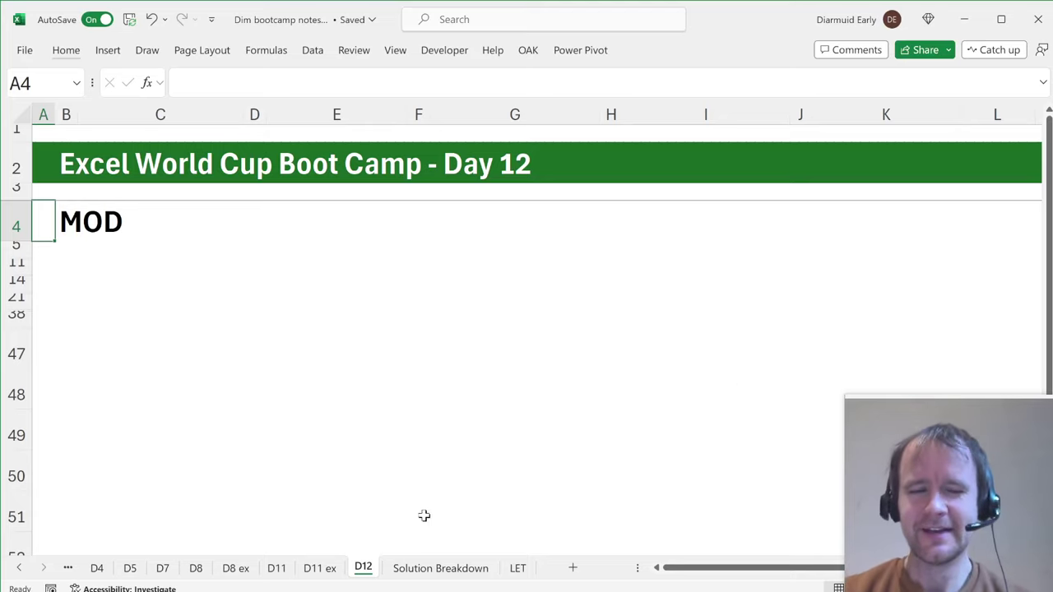
click(278, 570)
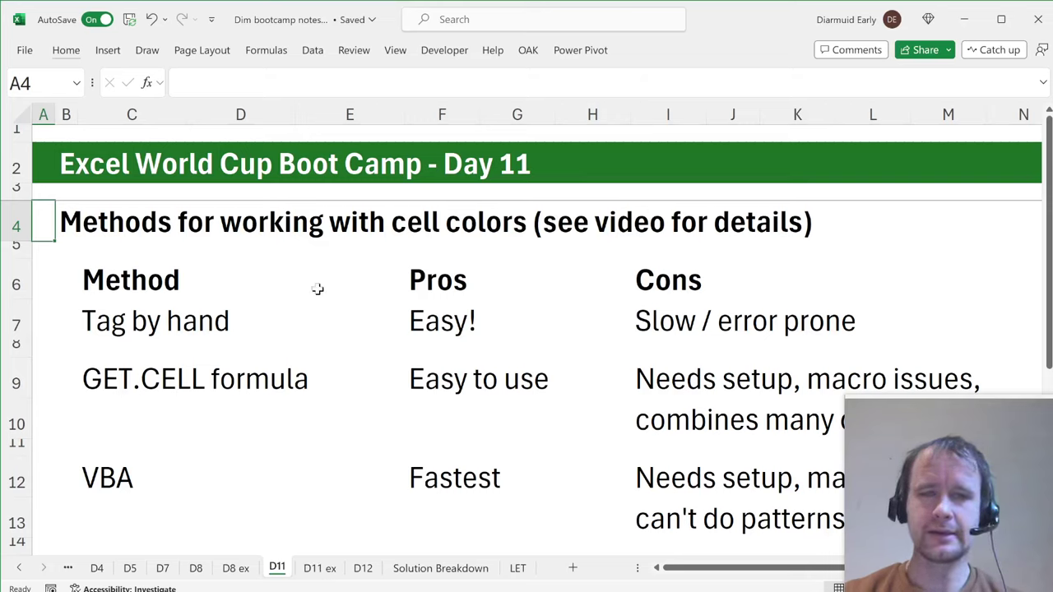
- Review the GET.CELL and VBA one-liner snippets on D11 ex, then go to the D12 MOD sheet
click(320, 569)
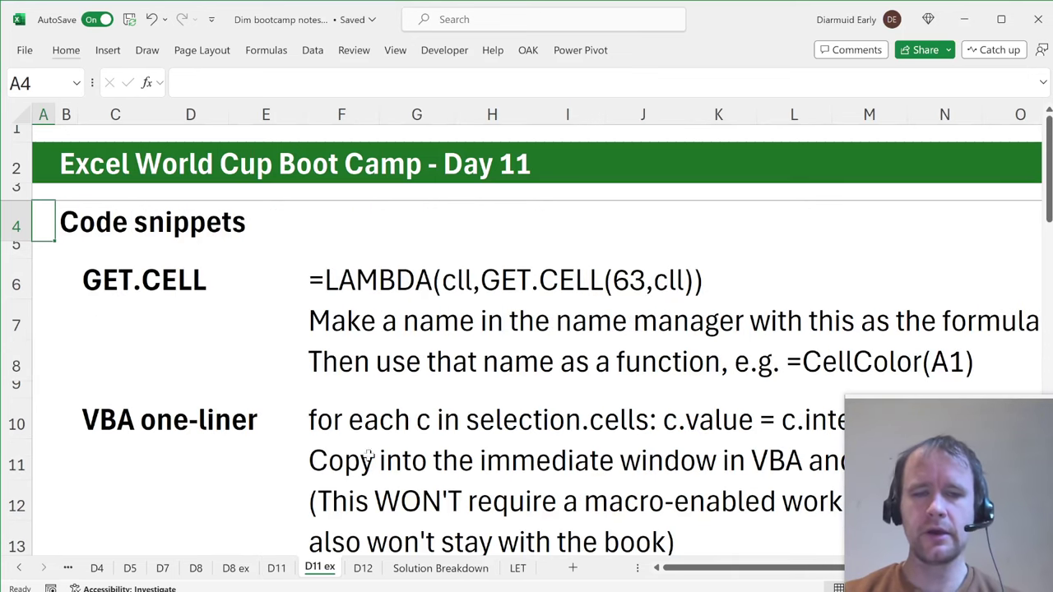
click(15, 284)
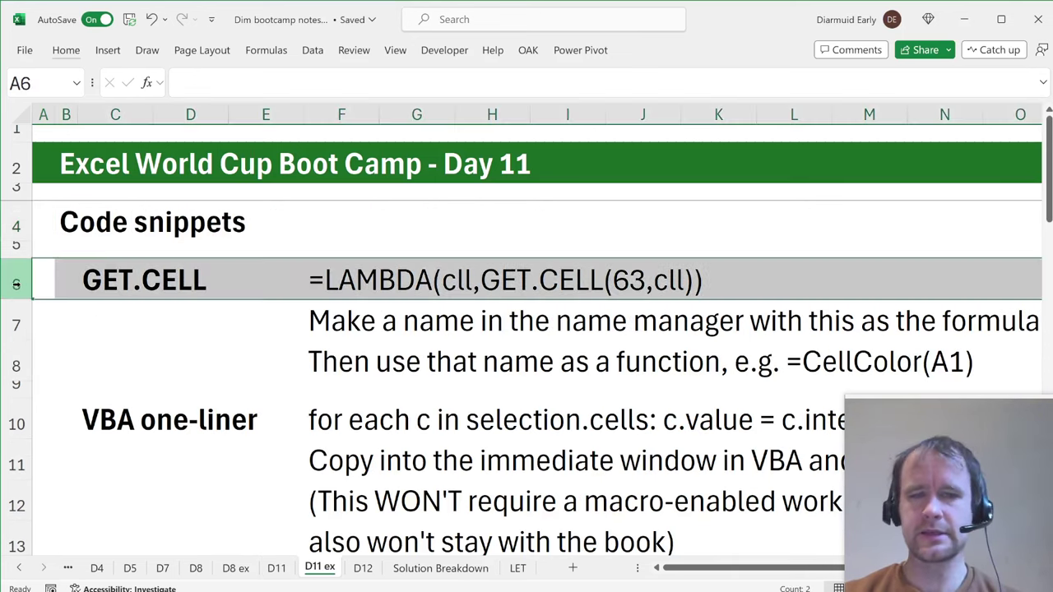
scroll(206, 338, down, 1)
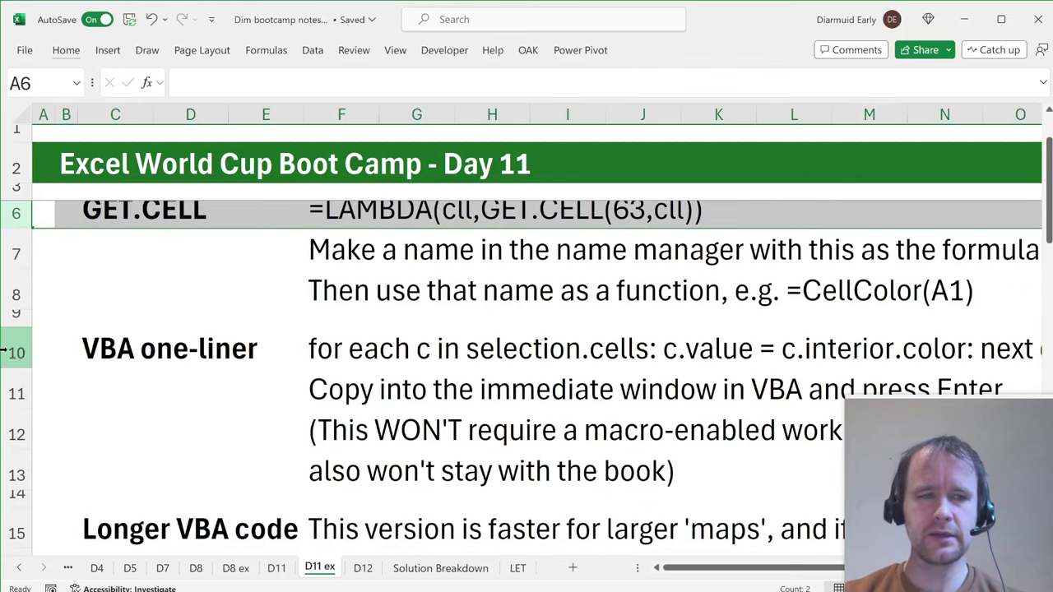
click(16, 352)
scroll(89, 426, down, 7)
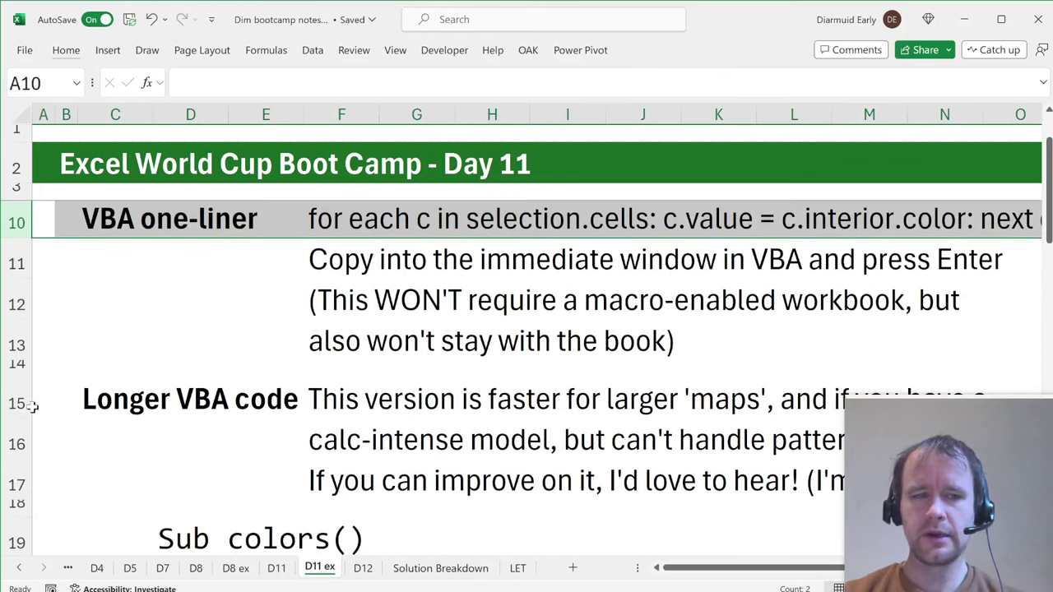
scroll(98, 459, down, 4)
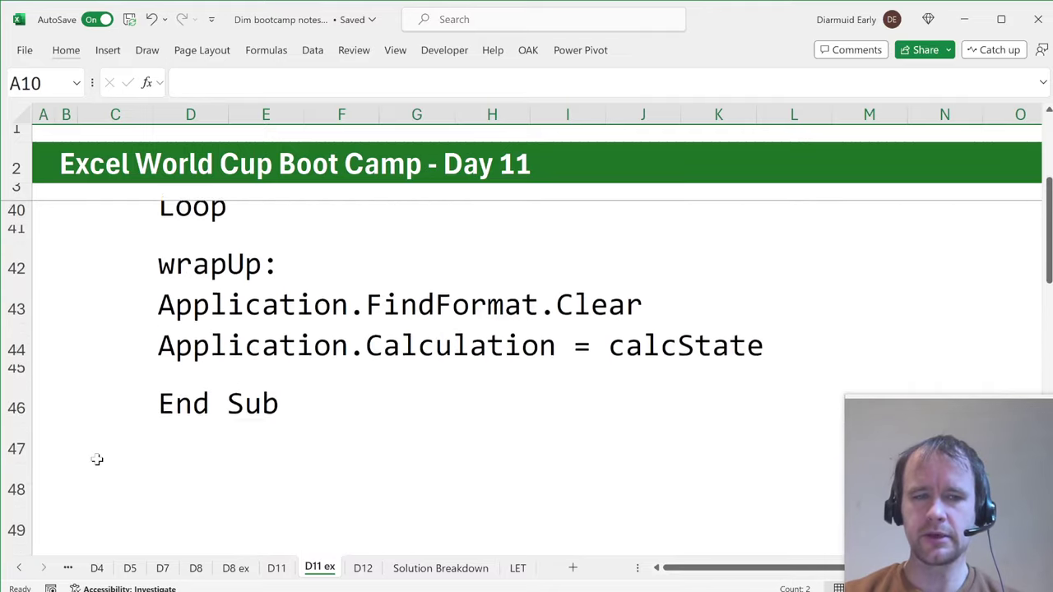
scroll(98, 459, up, 10)
key(ctrl+Home)
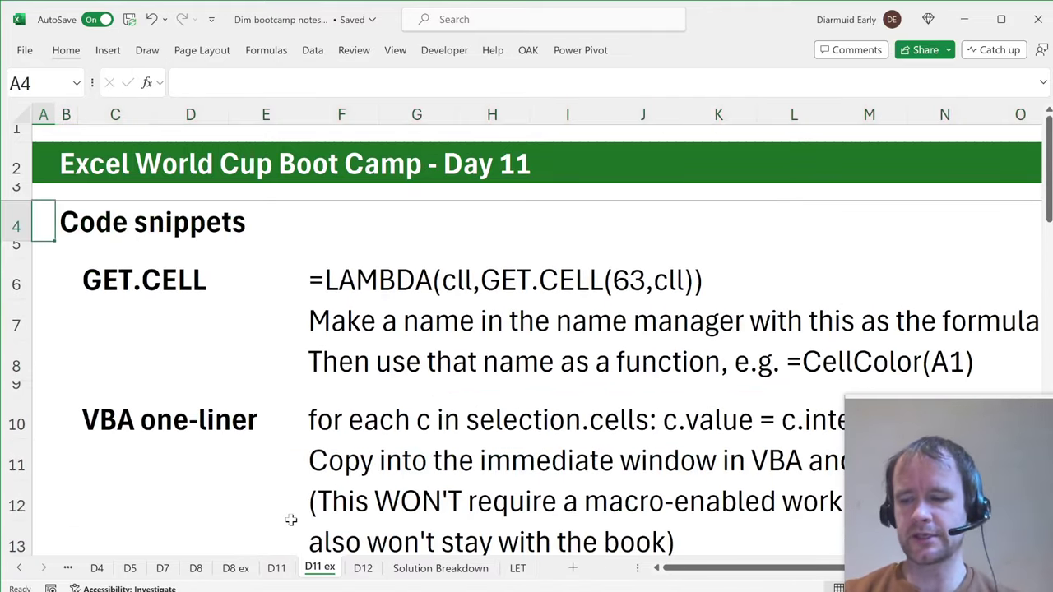
click(363, 568)
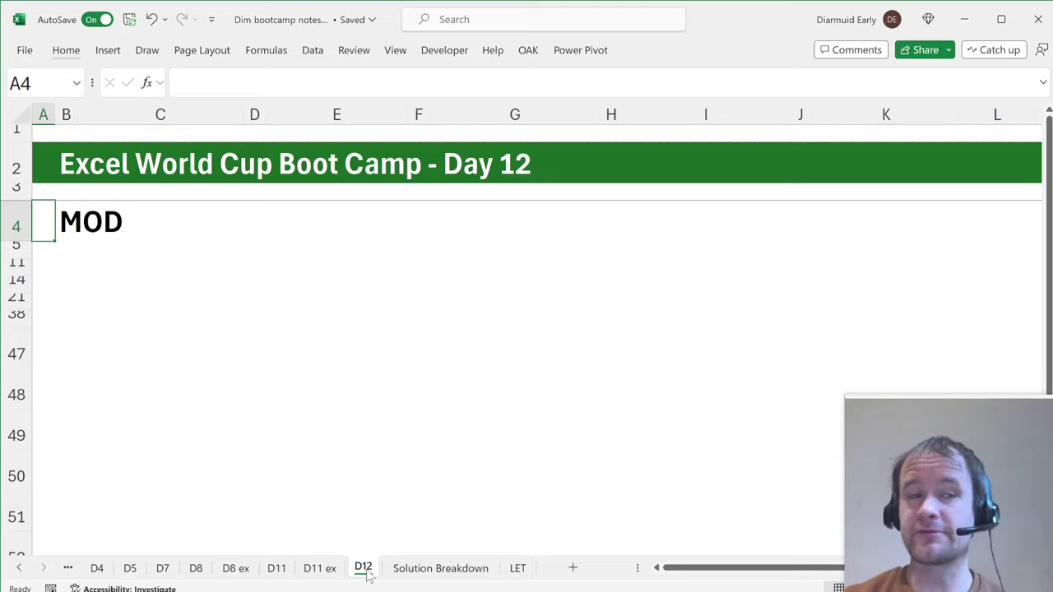
- Unhide the rows below the MOD heading to reveal the division table
key(Down)
key(shift+Down)
key(ctrl+shift+9)
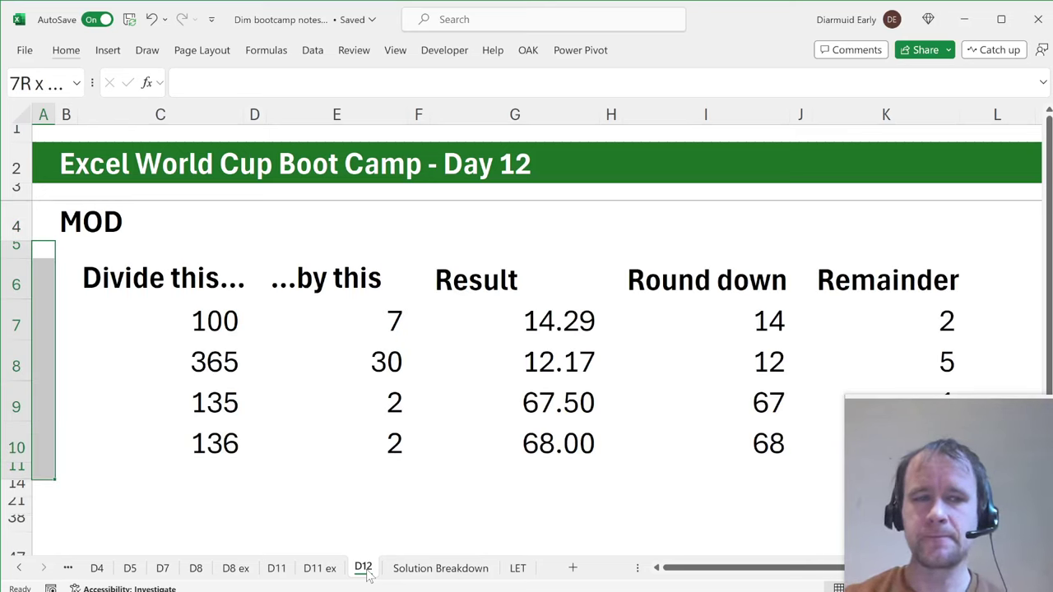
click(46, 253)
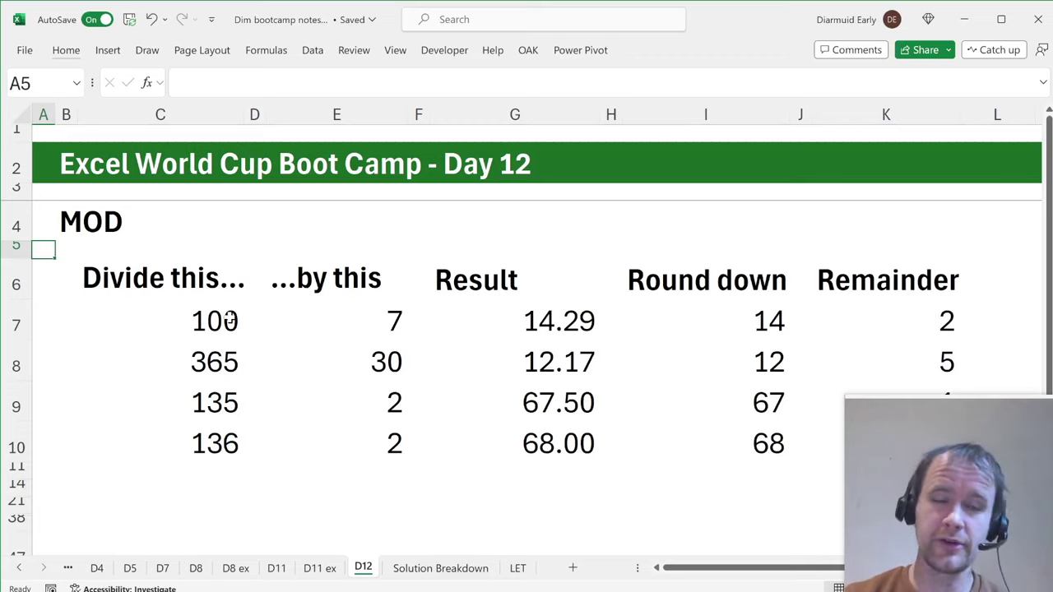
- Show 100 divided by 7 with formulas =C7/E7, =INT(G7) and =C7-E7*I7
click(171, 325)
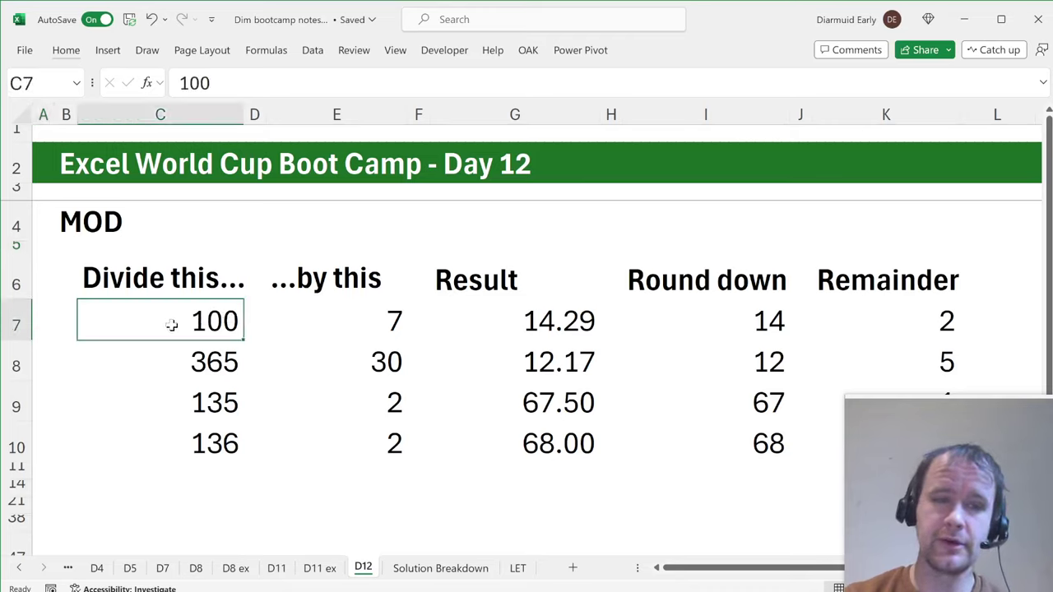
click(348, 318)
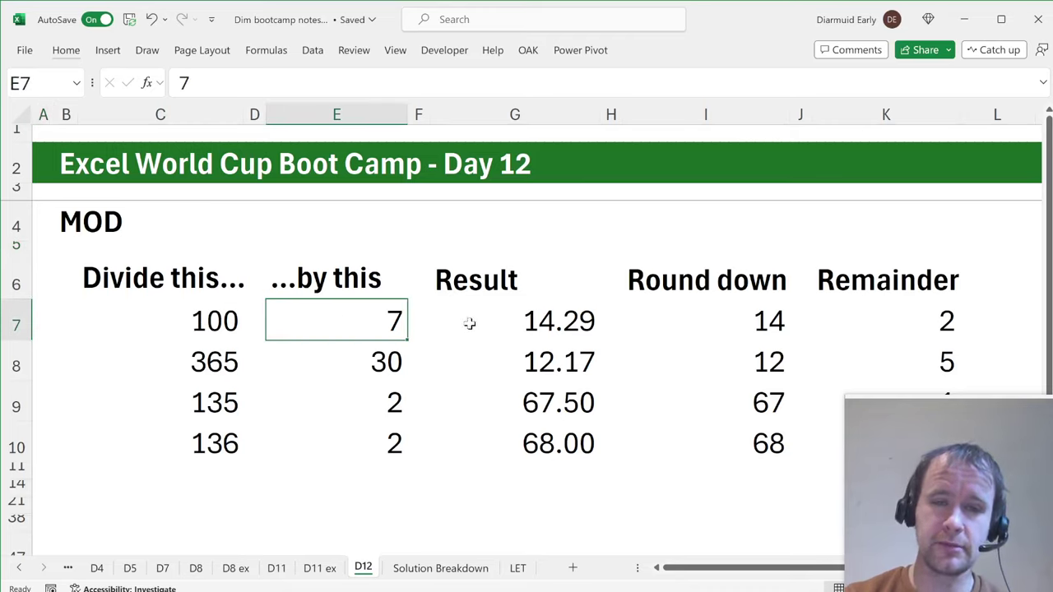
click(525, 327)
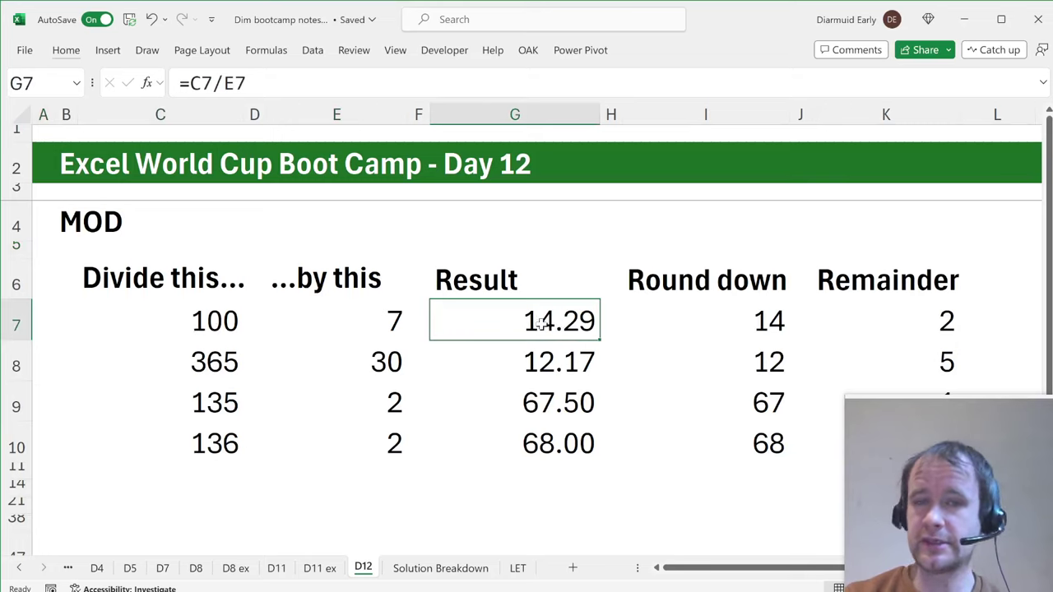
click(715, 306)
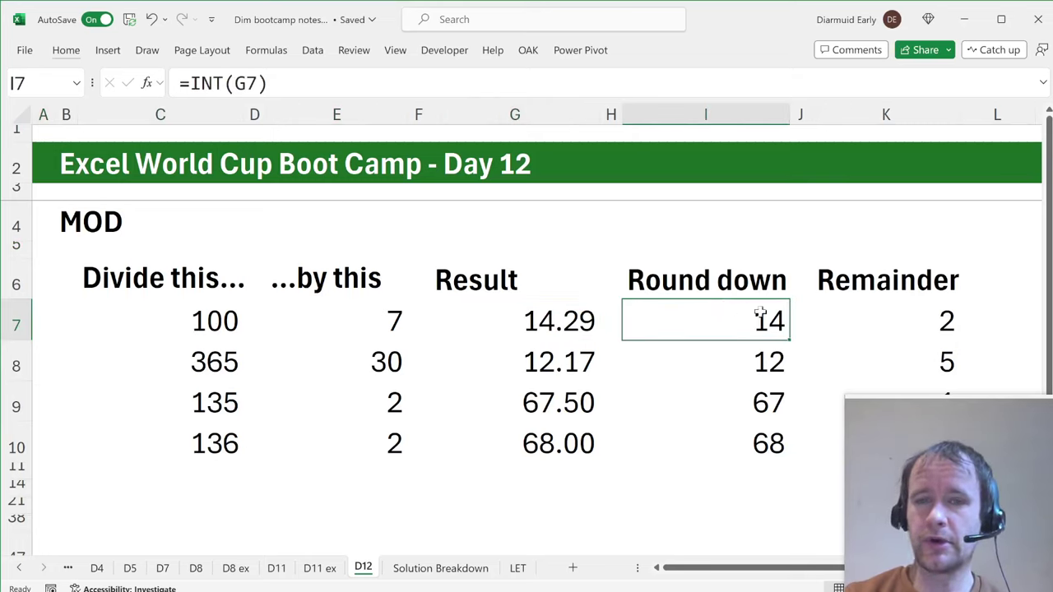
click(888, 320)
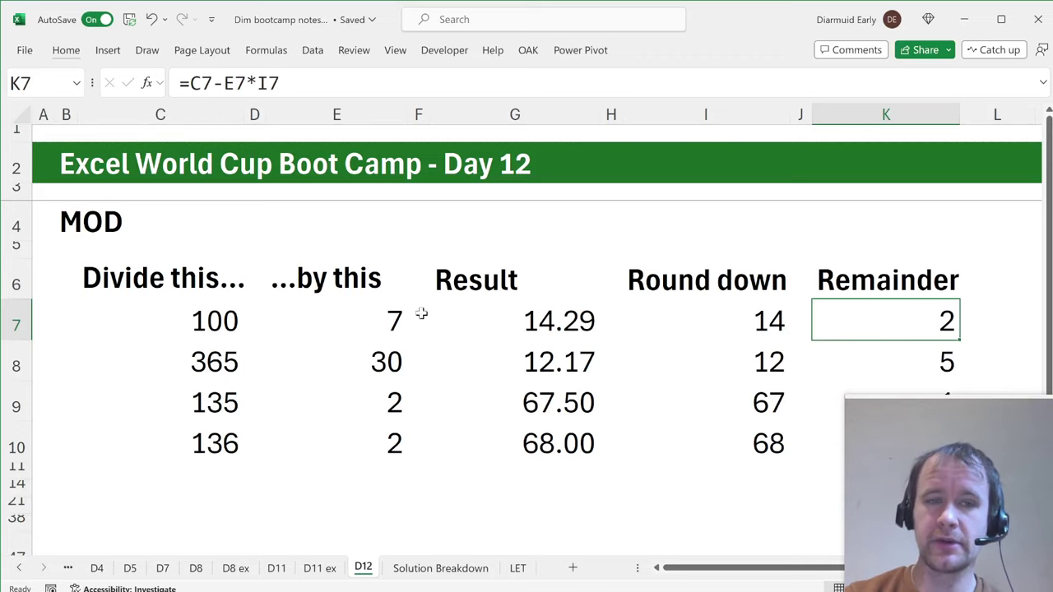
- Check the rounded-down values and remainders for 365, 135 and 136
scroll(717, 357, down, 1)
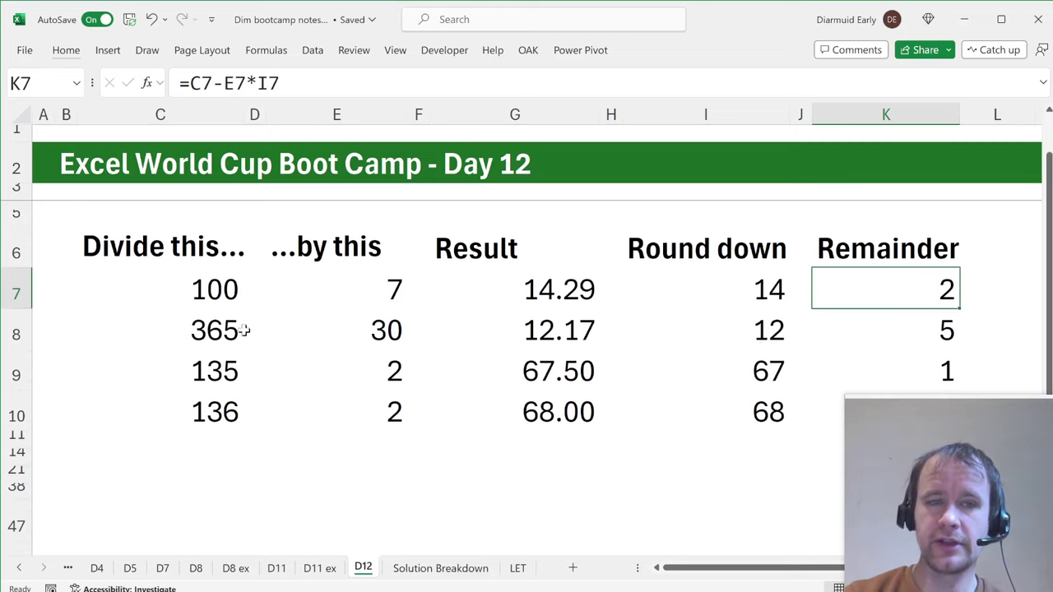
click(745, 334)
click(920, 325)
scroll(613, 348, down, 2)
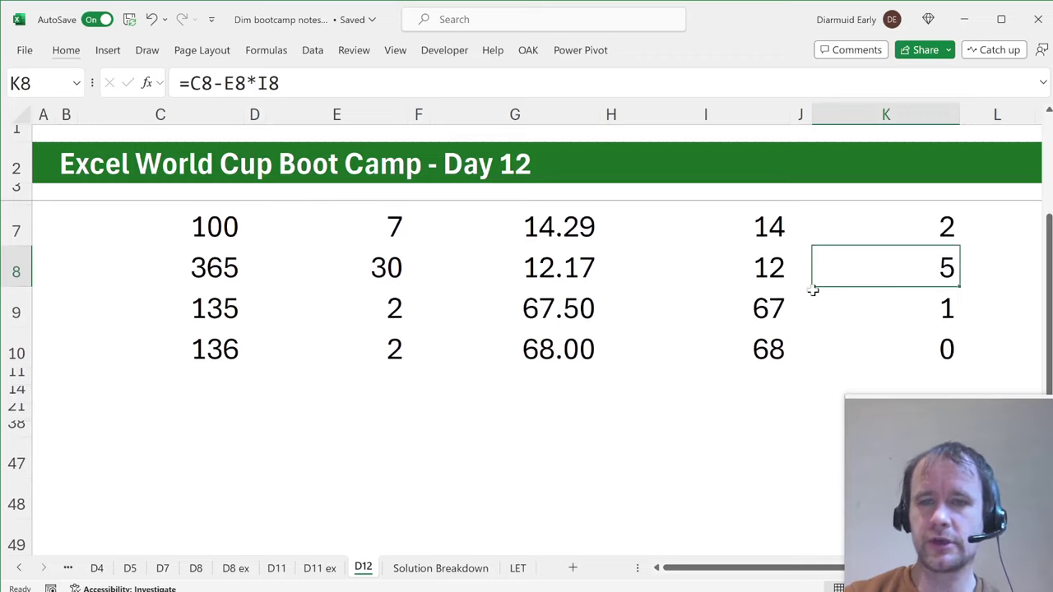
click(773, 307)
click(930, 314)
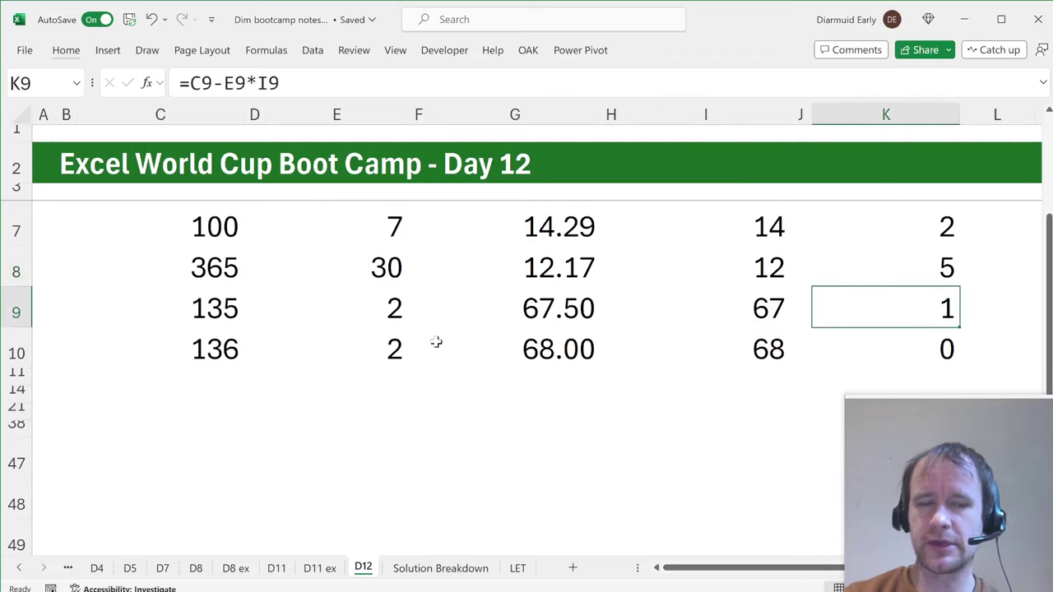
click(210, 352)
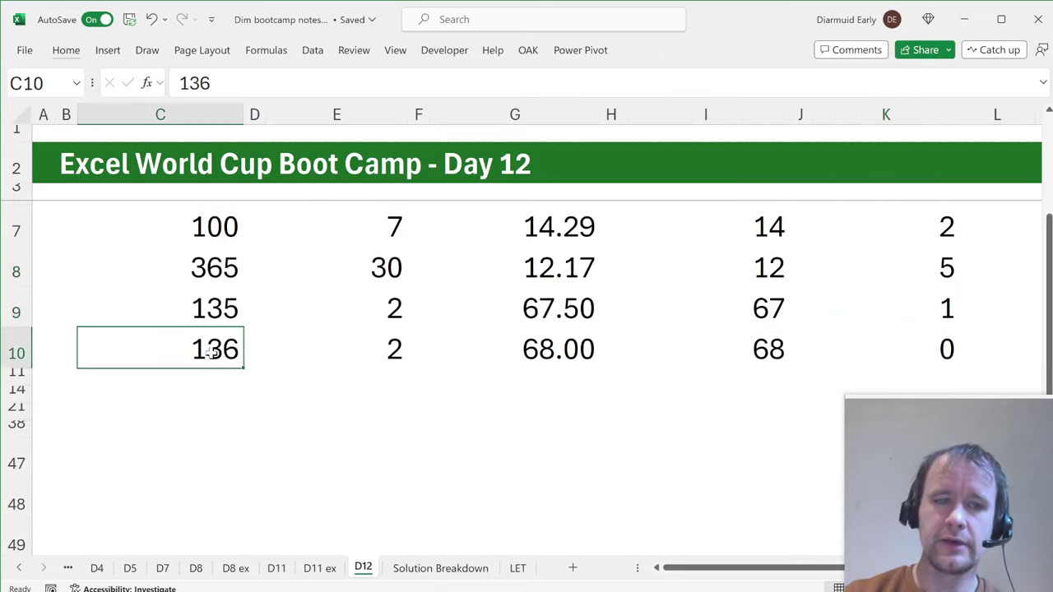
click(757, 348)
click(915, 346)
- Revisit the first row's remainder formula, dividend 100 and divisor 7
scroll(753, 306, up, 1)
click(914, 269)
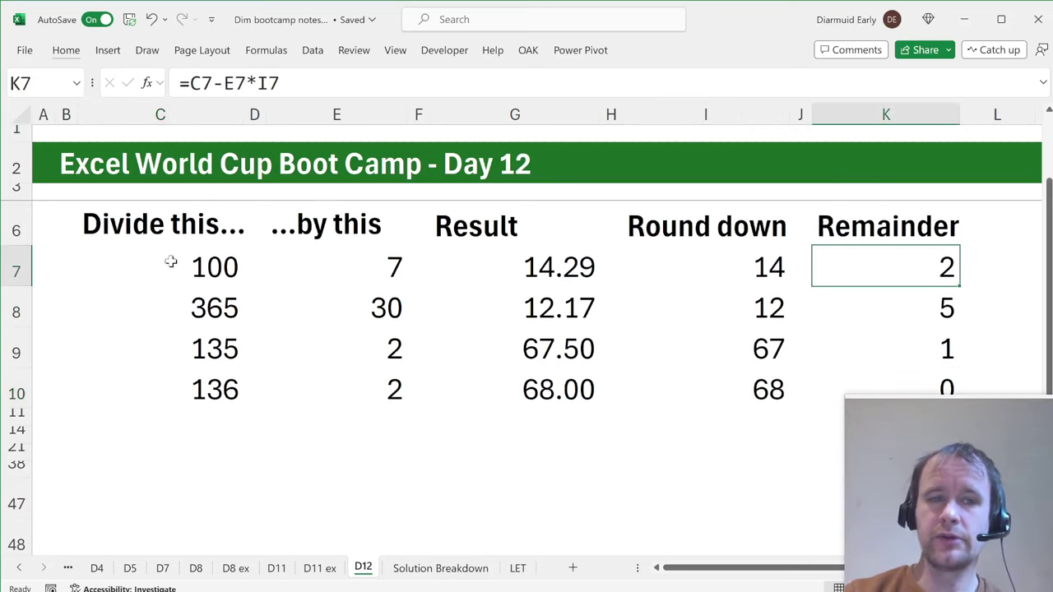
click(200, 269)
click(375, 261)
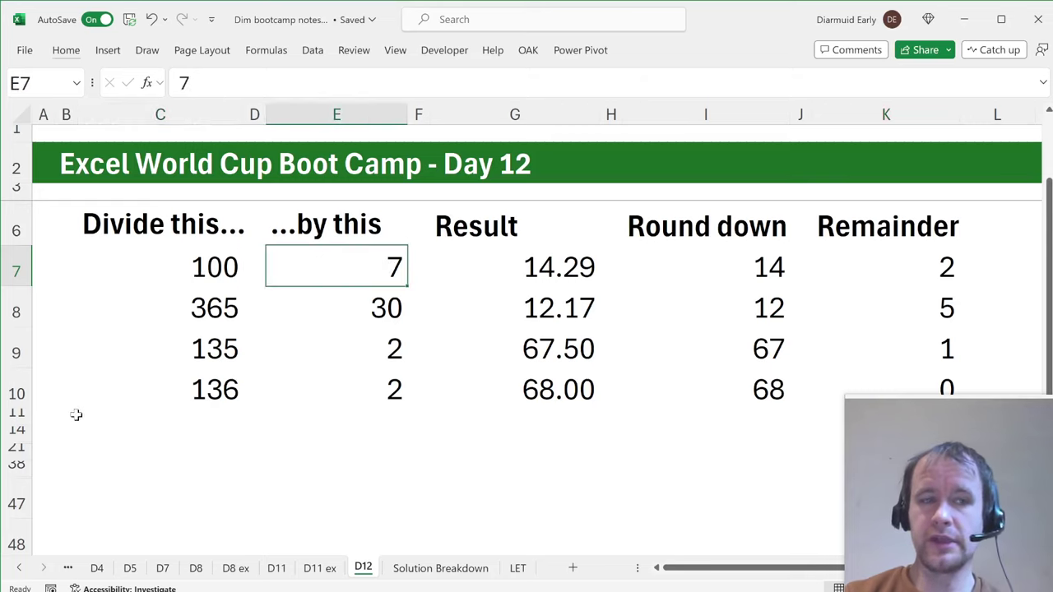
- Unhide the rows holding the =MOD(100,7) example, which returns 2
mouse_move(78, 414)
mouse_down()
mouse_move(69, 417)
mouse_move(80, 421)
mouse_up()
key(ctrl+shift+9)
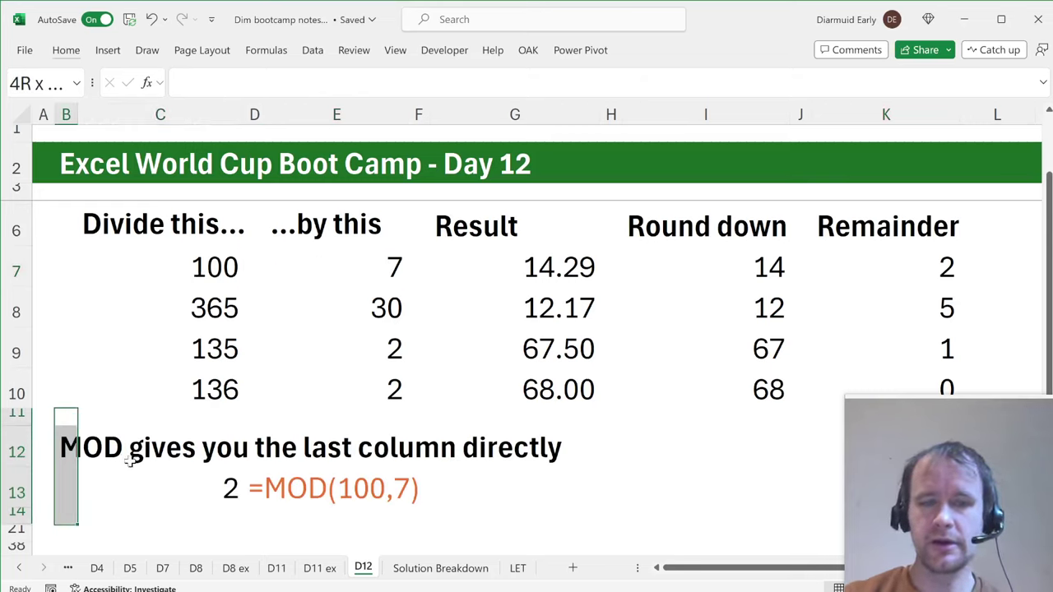
click(280, 488)
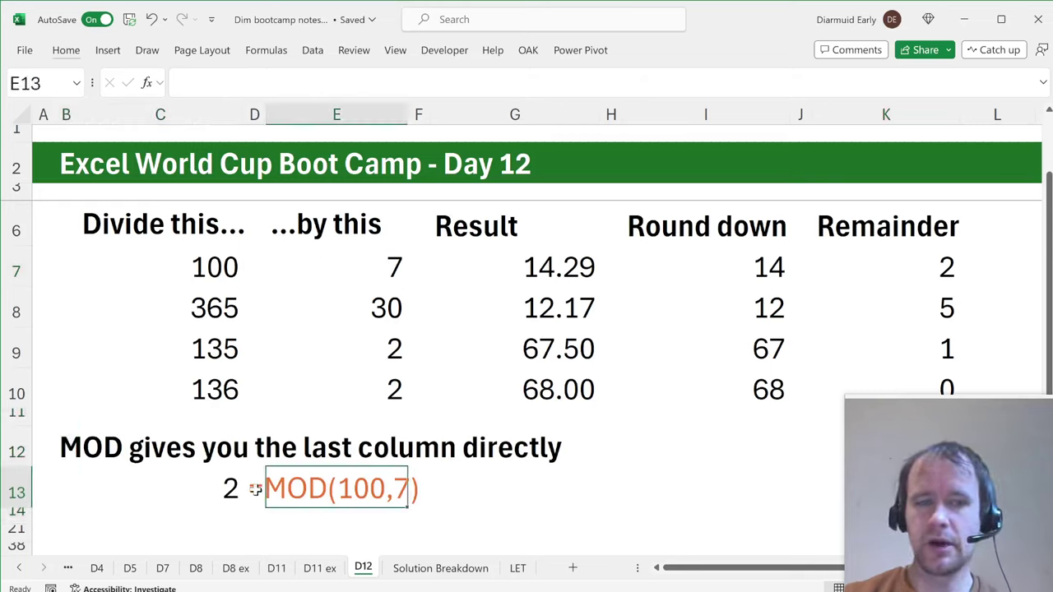
click(227, 491)
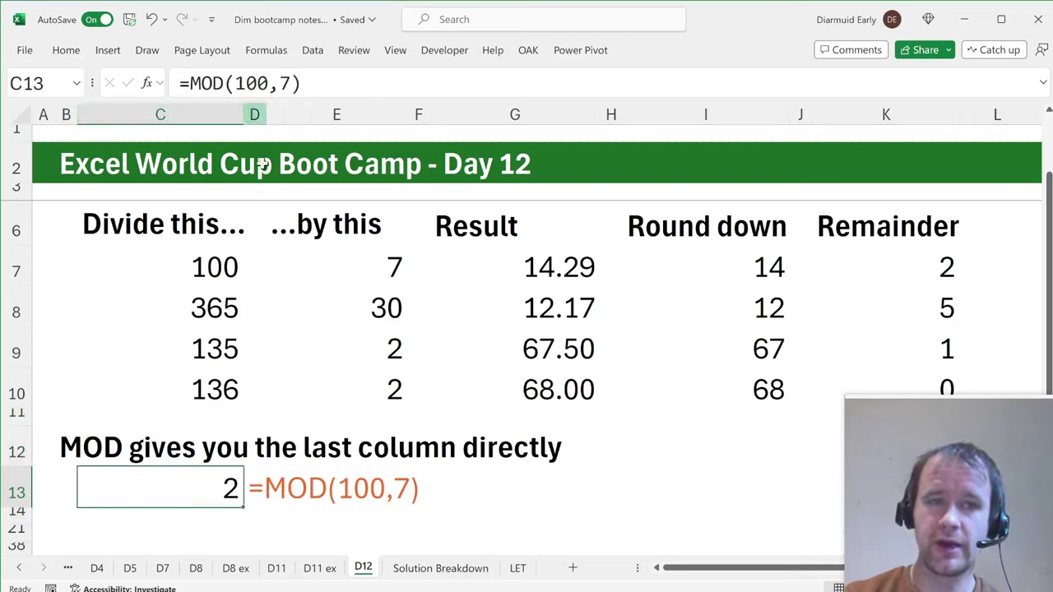
- Start a =MOD formula above the example, cancel it, and move below the MOD(100,7) cell
key(Up)
key(Up)
text(=mod)
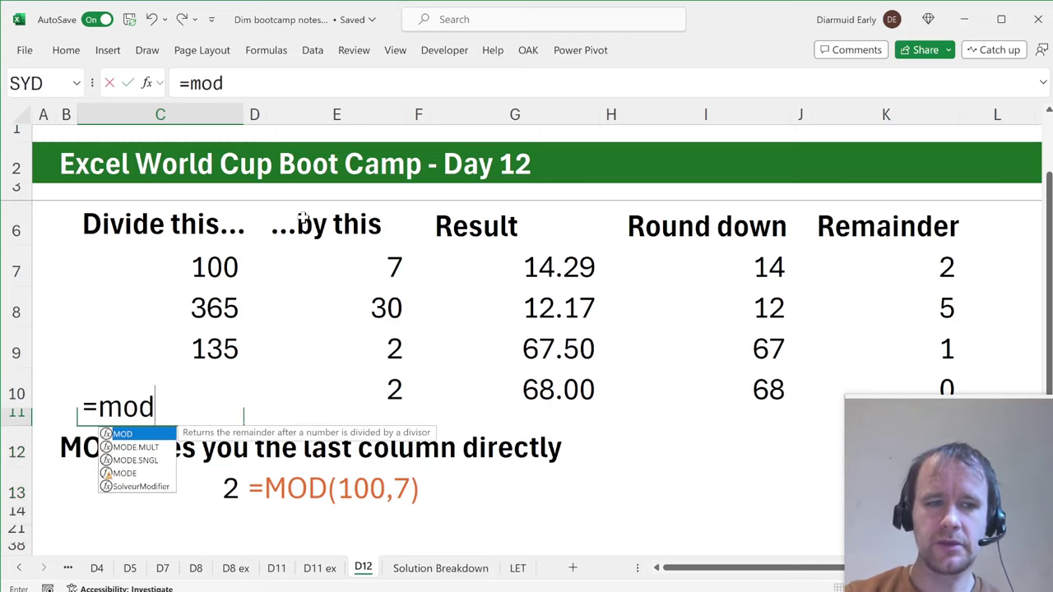
key(Tab)
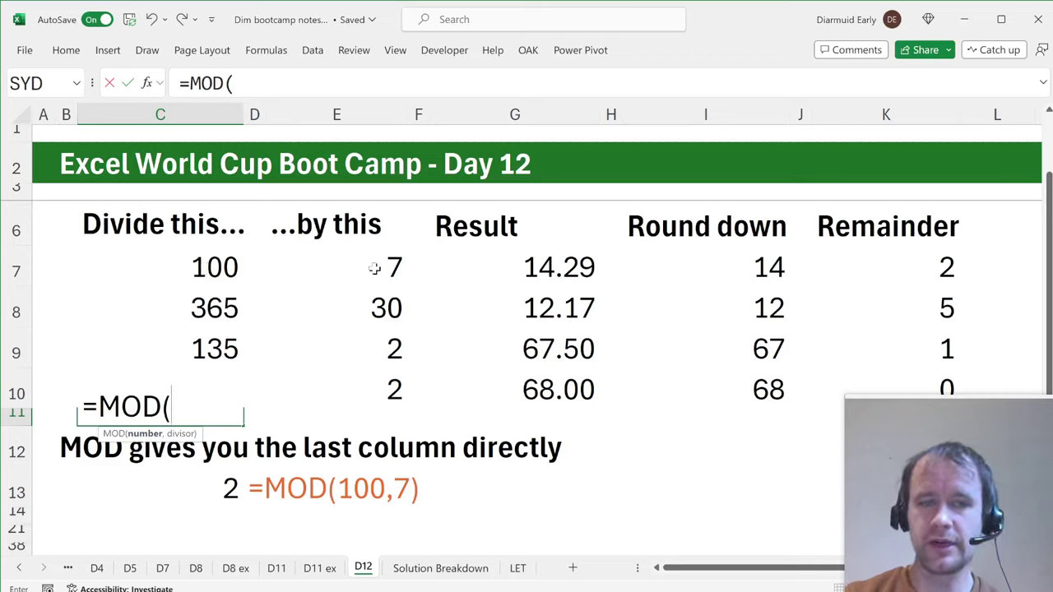
key(Escape)
click(168, 475)
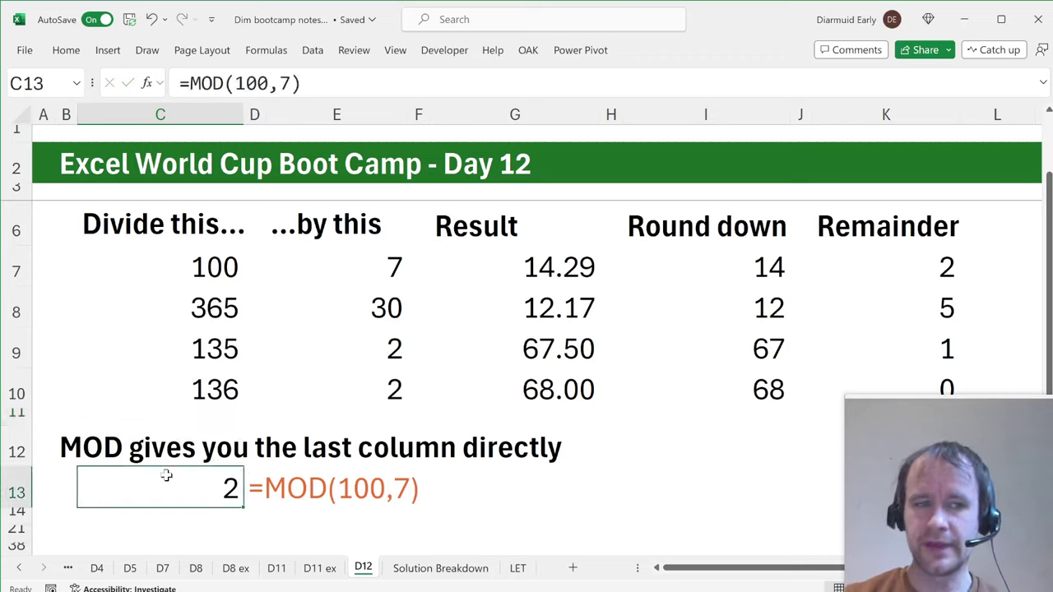
key(Down)
key(shift+Down)
key(shift+Down)
key(shift+Down)
key(shift+Down)
key(shift+Down)
key(shift+Down)
key(shift+Down)
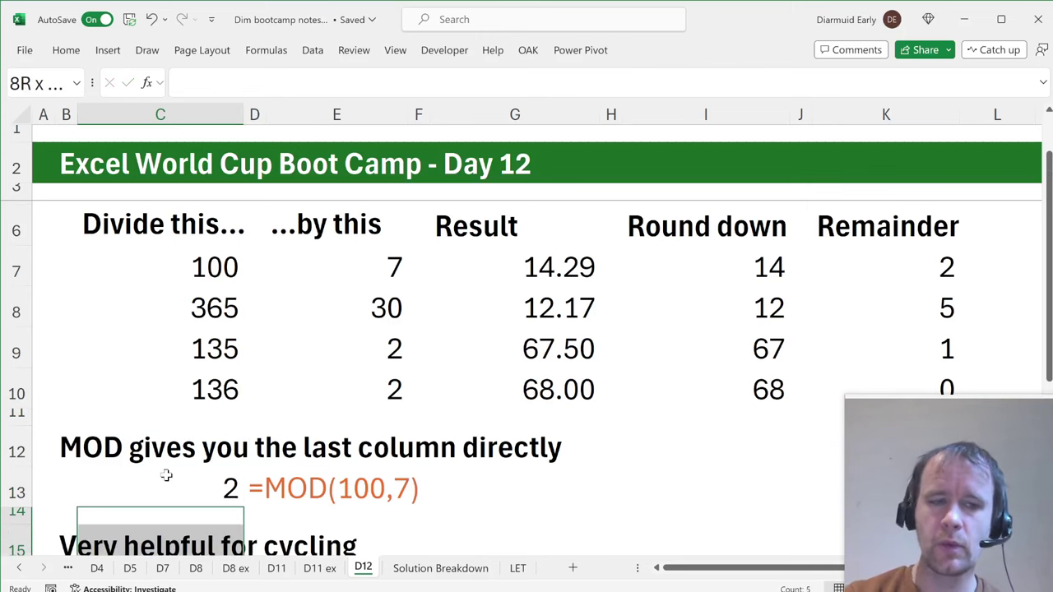
scroll(166, 475, down, 2)
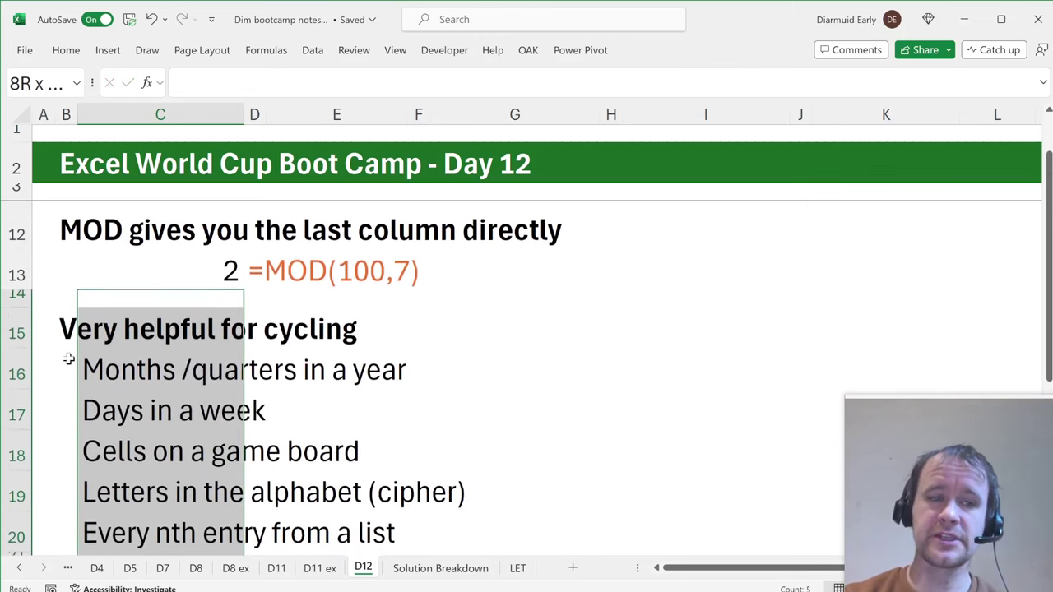
click(66, 344)
click(59, 369)
click(54, 361)
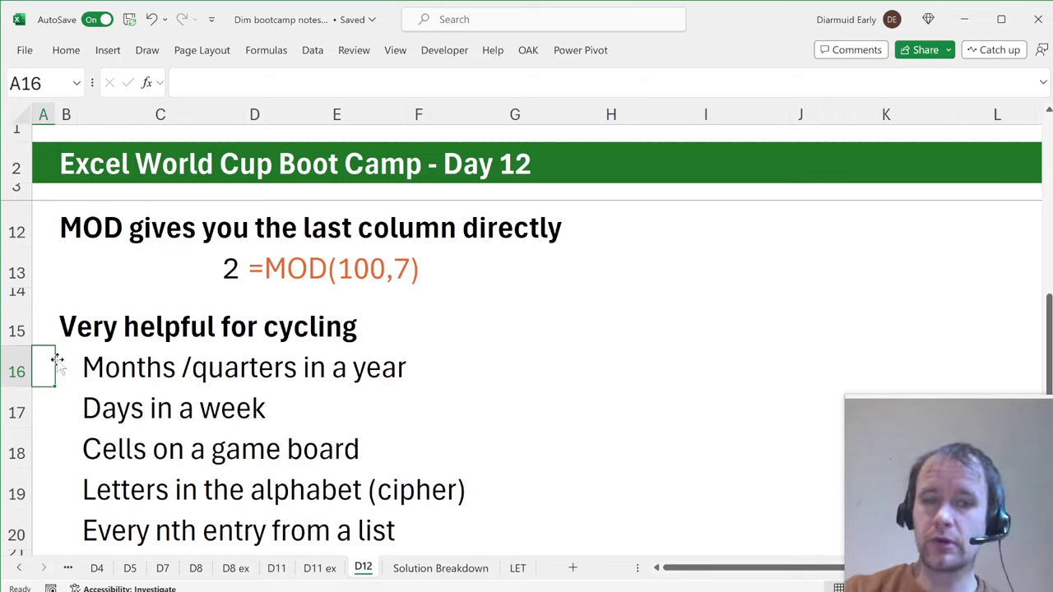
click(94, 443)
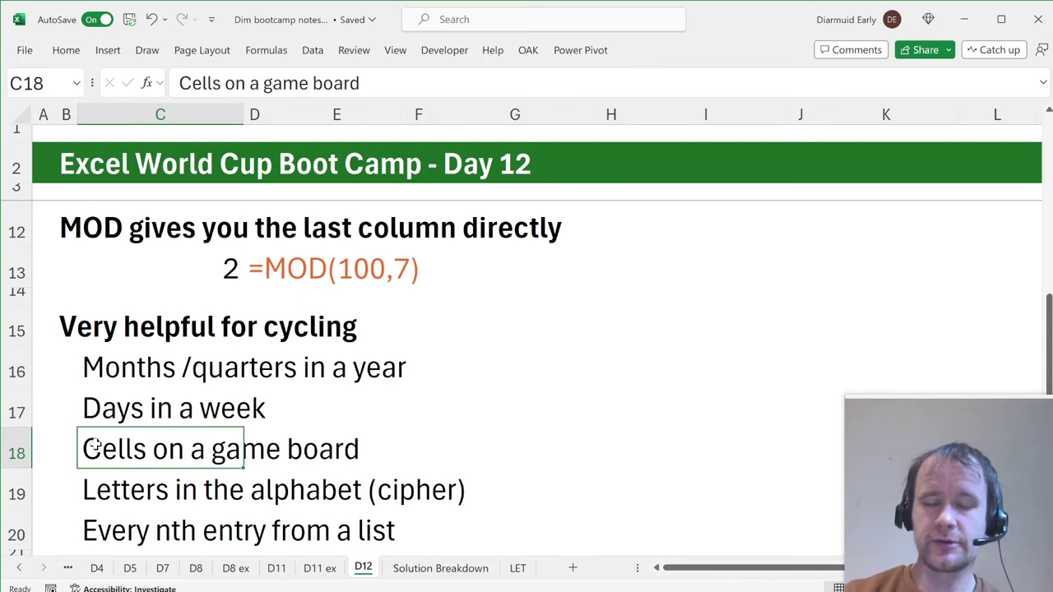
scroll(140, 393, down, 1)
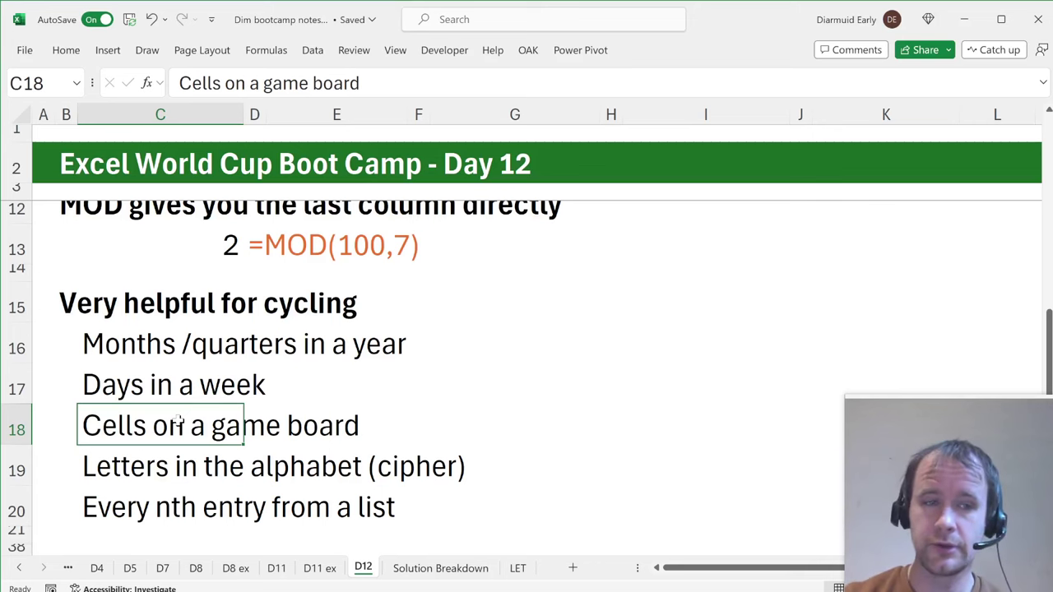
key(Left)
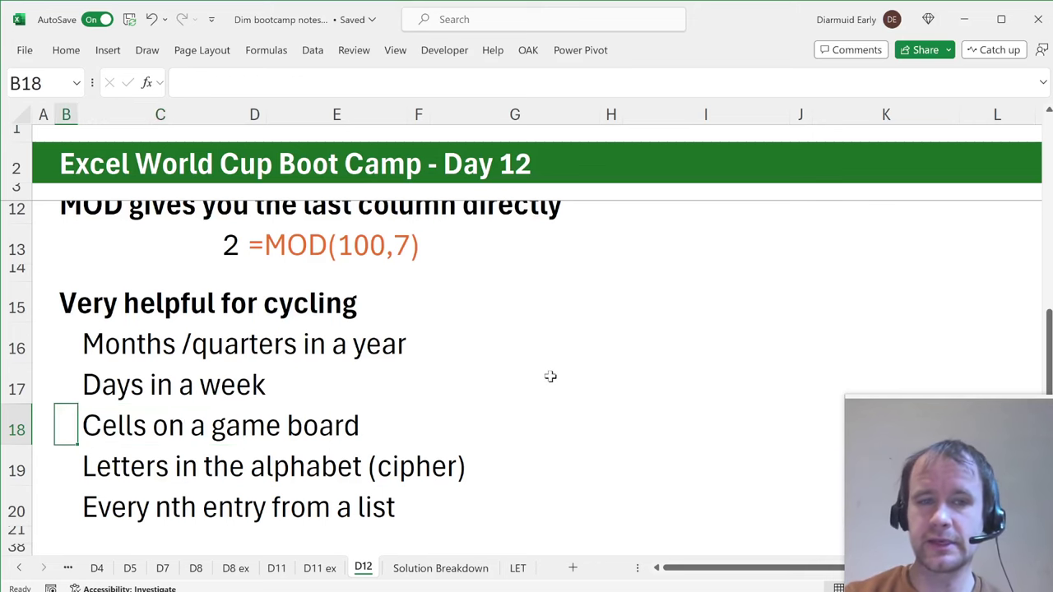
- In the Navigating The Game Board workbook, pick board cells 6, 12, 18 and 3
key(alt+Tab)
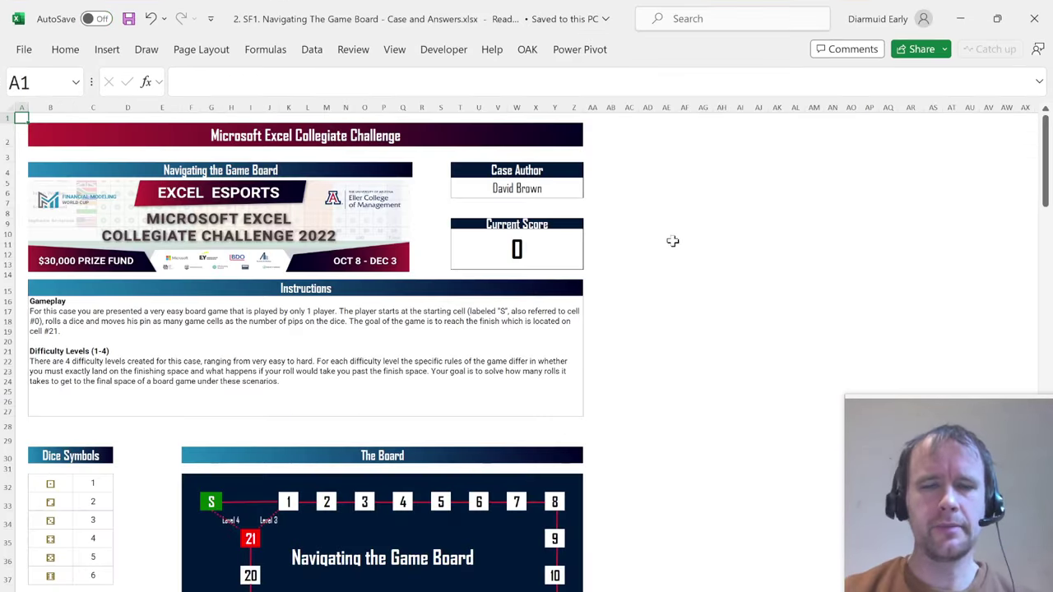
scroll(629, 290, down, 4)
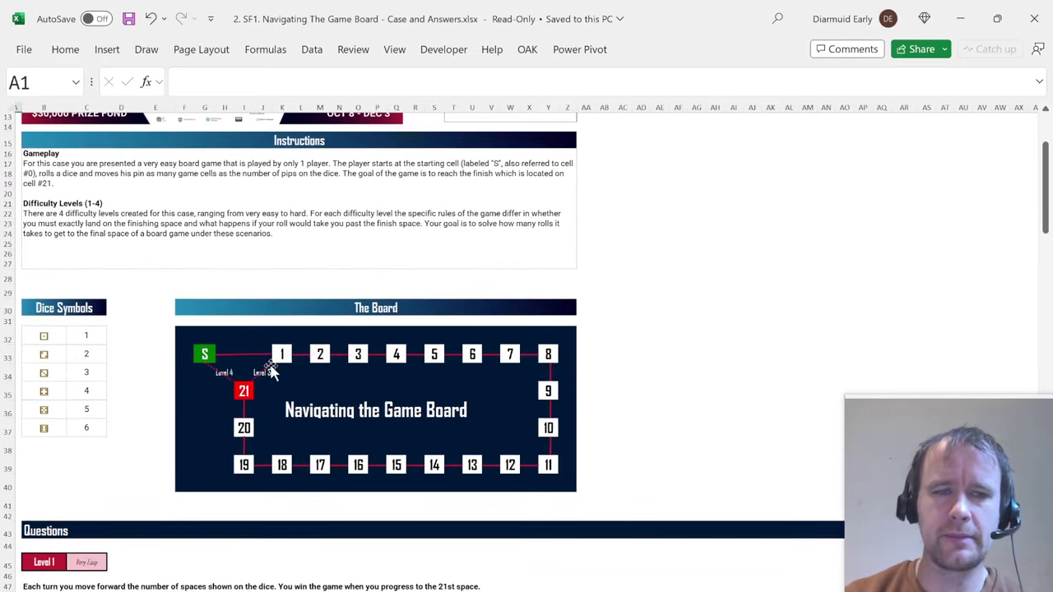
scroll(271, 370, down, 3)
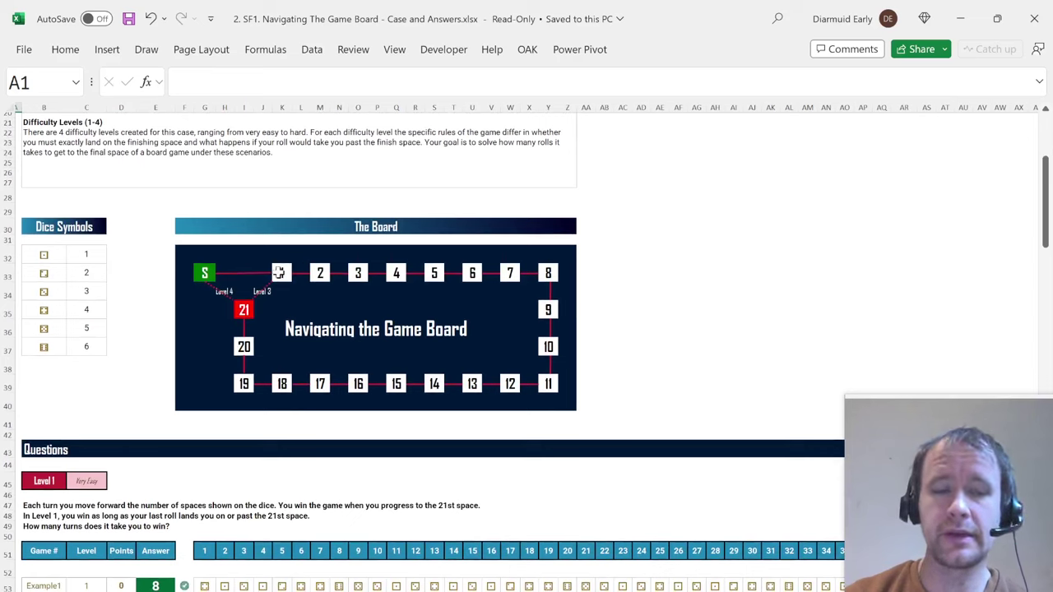
click(471, 273)
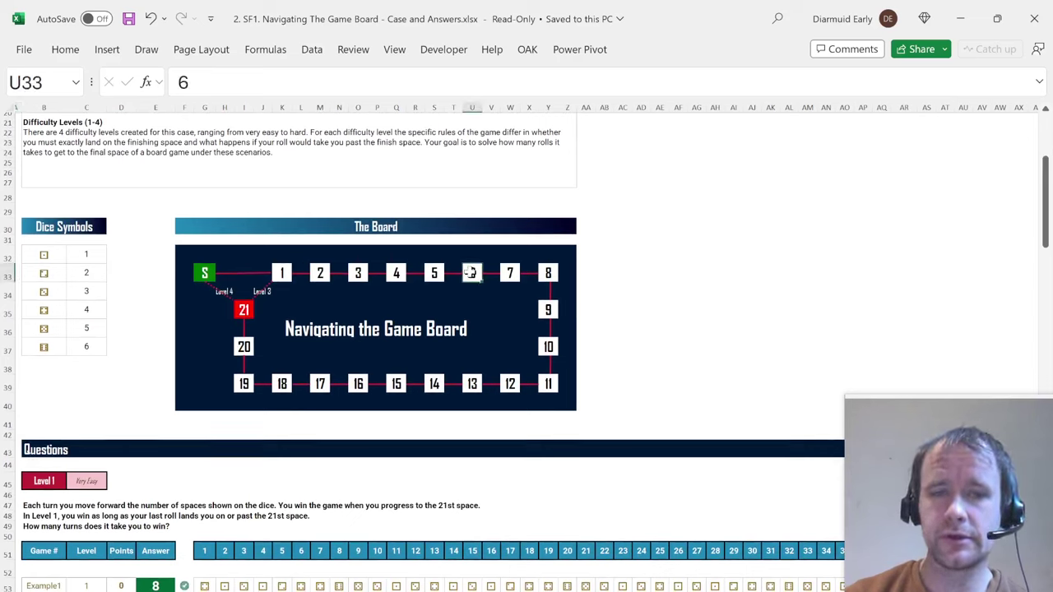
click(510, 384)
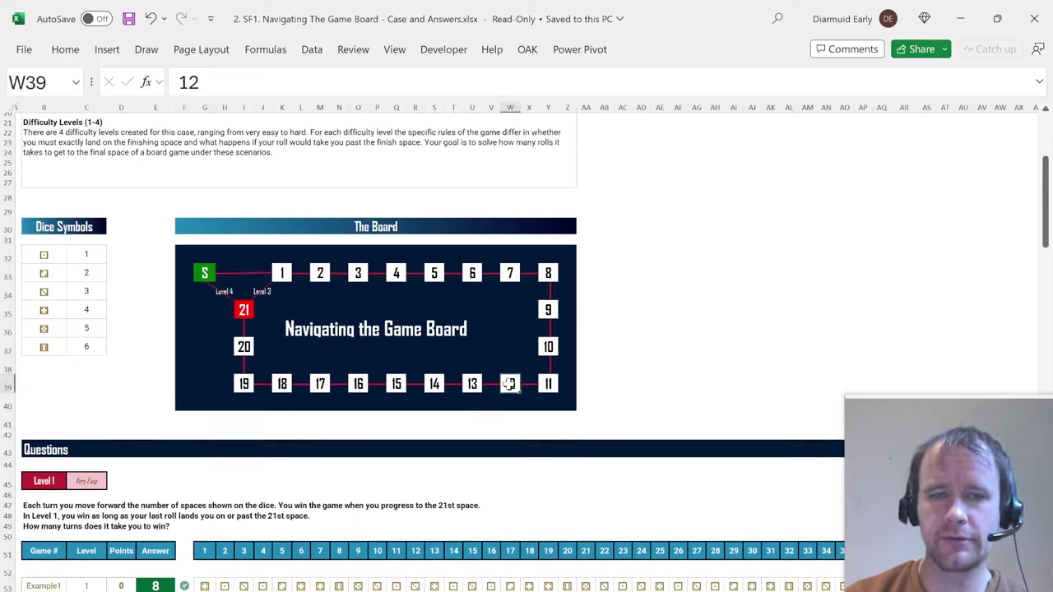
click(277, 380)
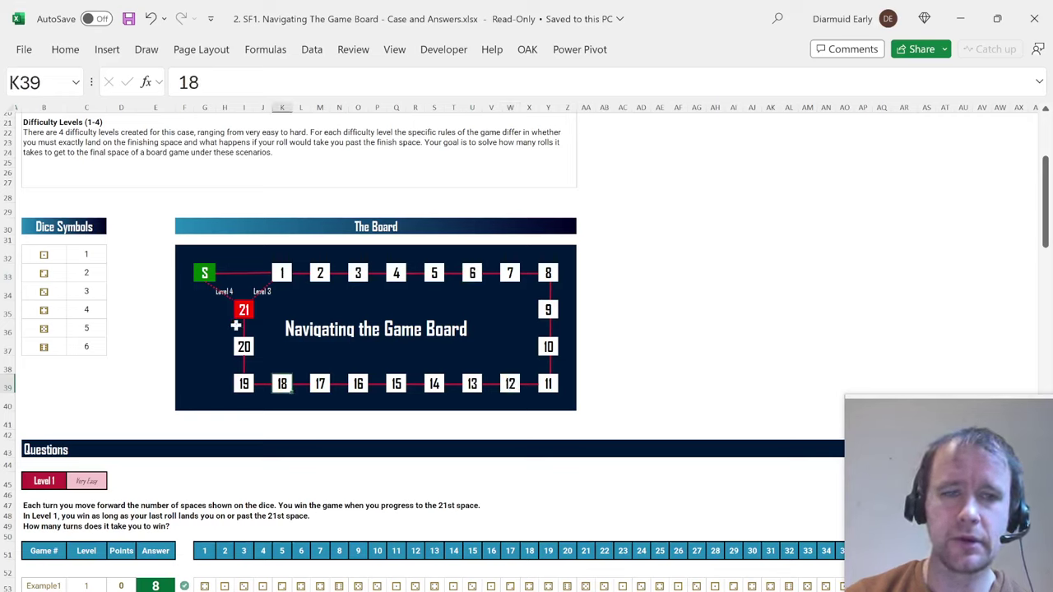
click(355, 264)
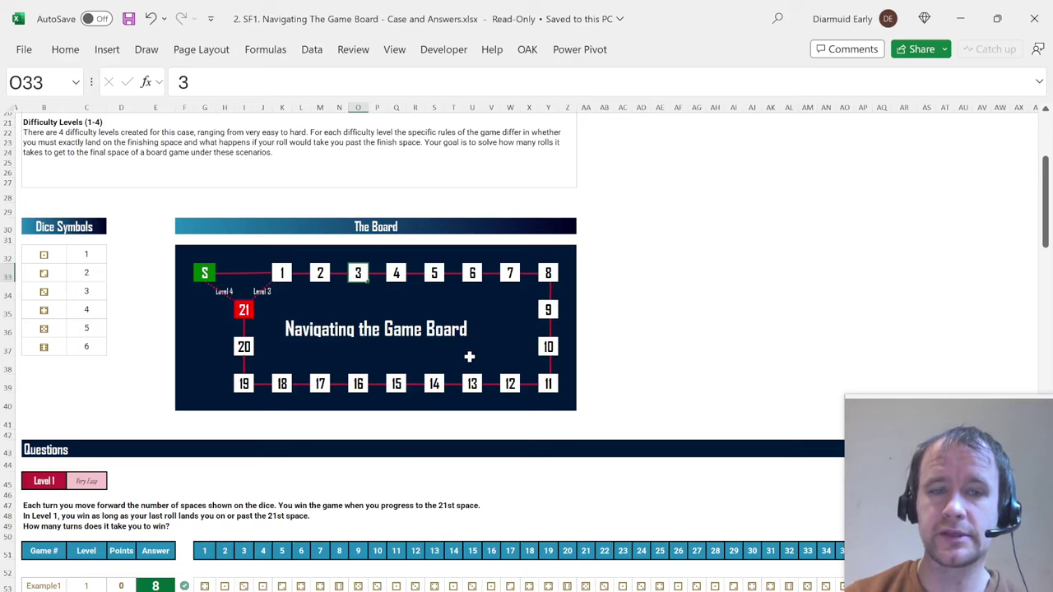
- Switch to the Collect Them All workbook
scroll(470, 354, up, 7)
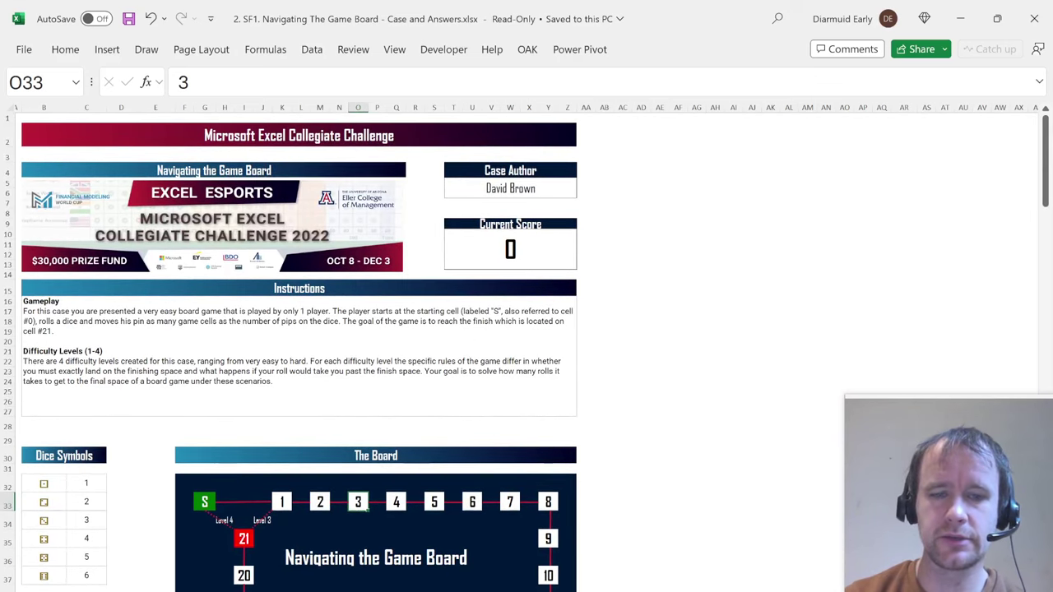
mouse_move(580, 576)
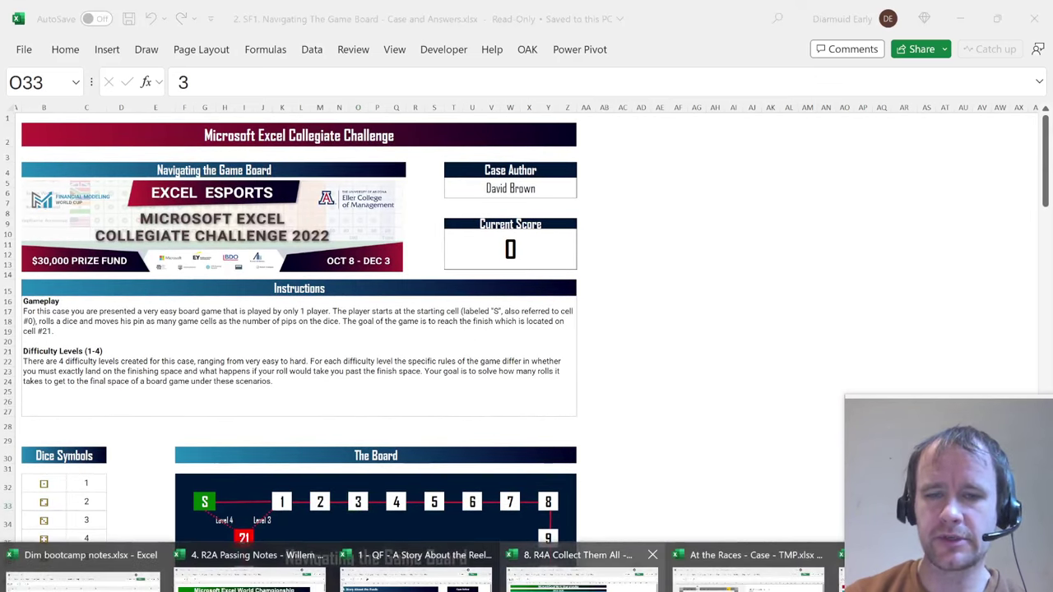
click(580, 576)
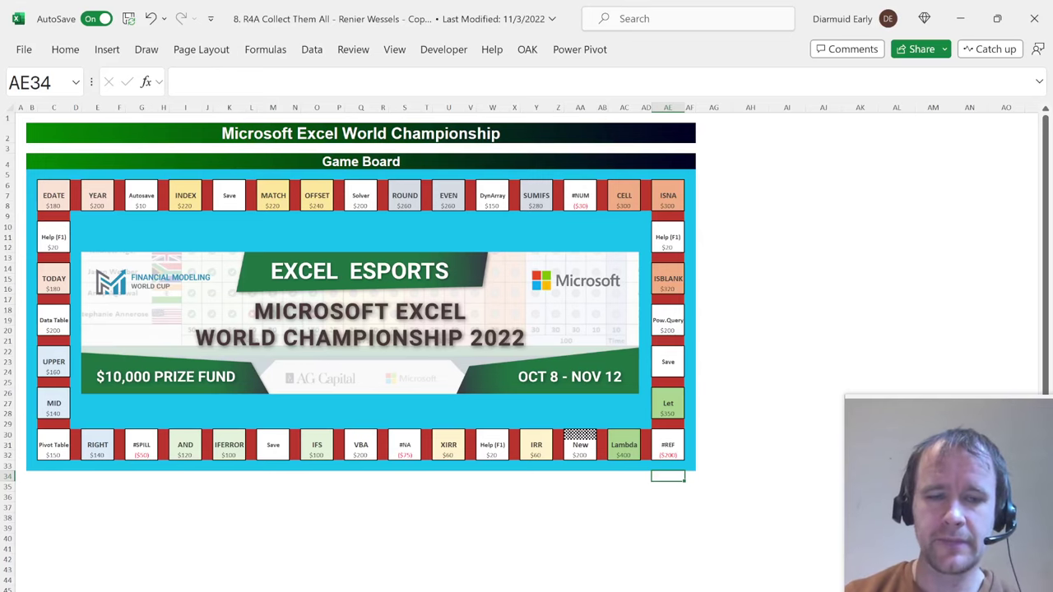
- Switch from the Collect Them All board to the At the Races track-grid workbook
mouse_move(423, 591)
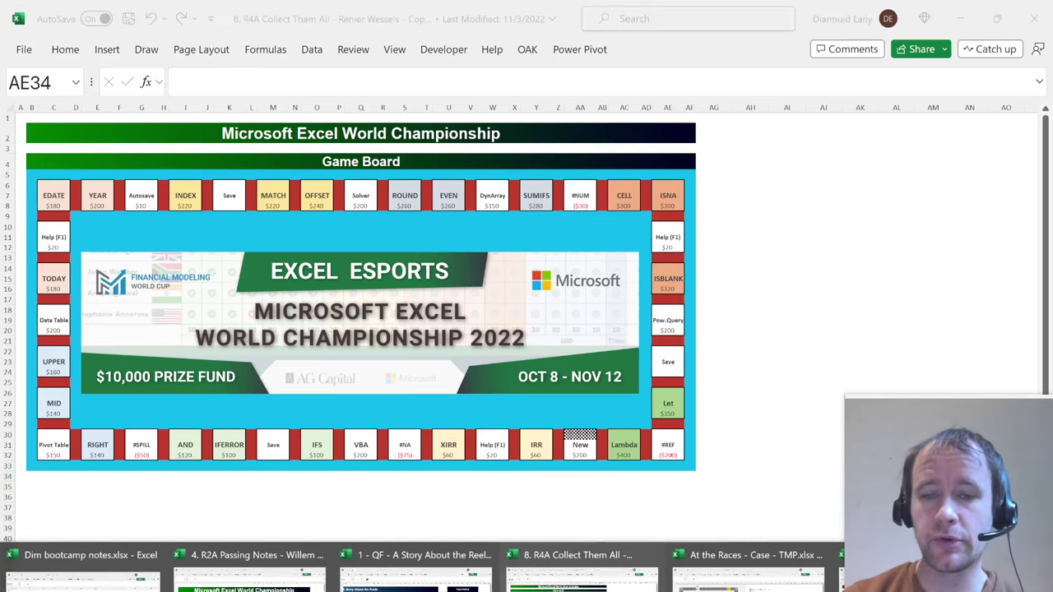
click(745, 576)
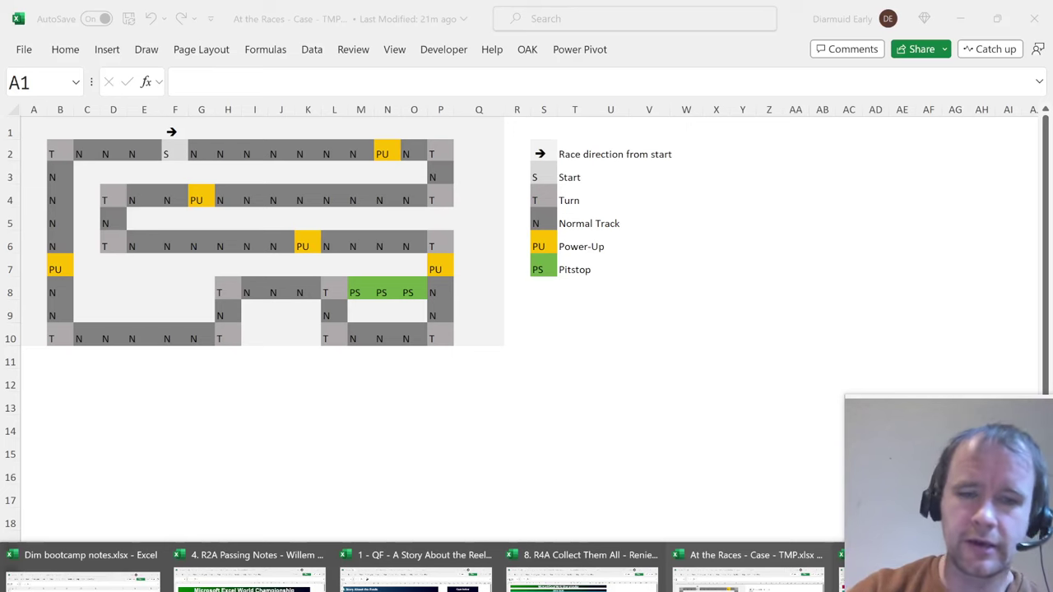
- In the Story About the Reels workbook, select the first reel strip from its starting sector down
click(416, 576)
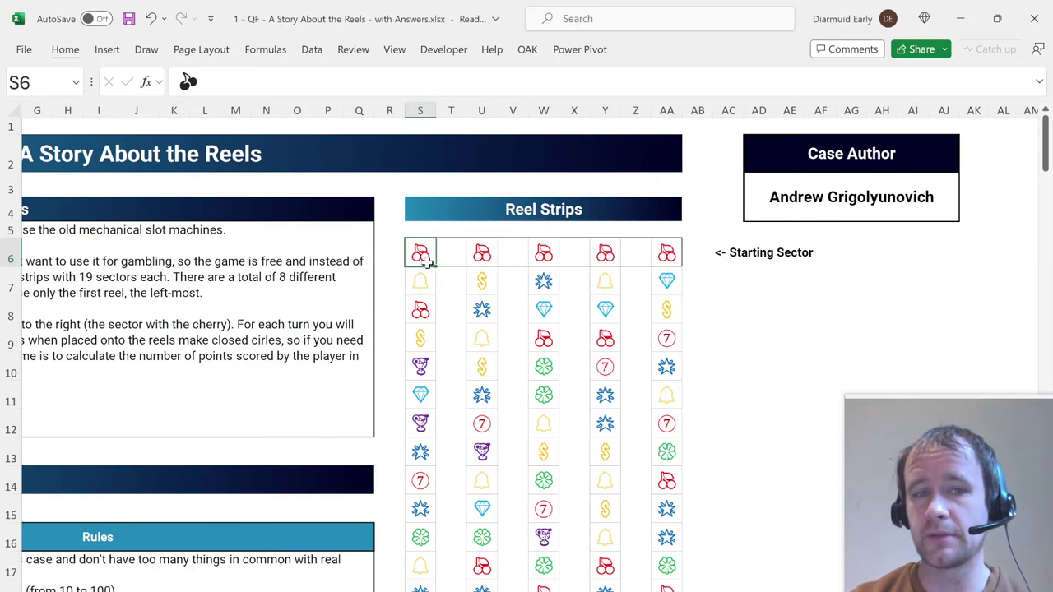
key(ctrl+shift+Down)
scroll(437, 336, up, 1)
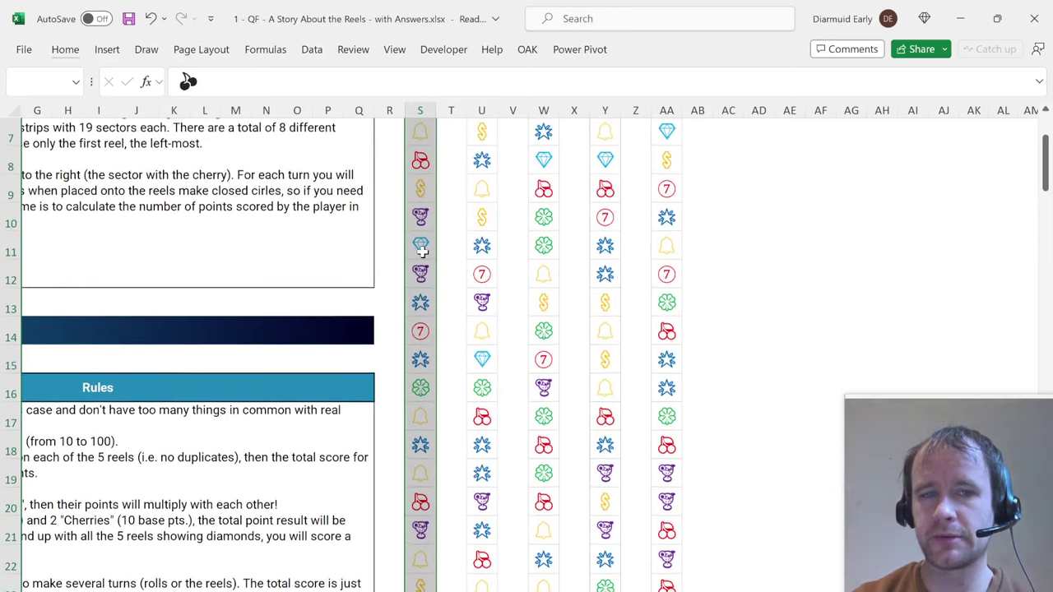
scroll(421, 251, up, 1)
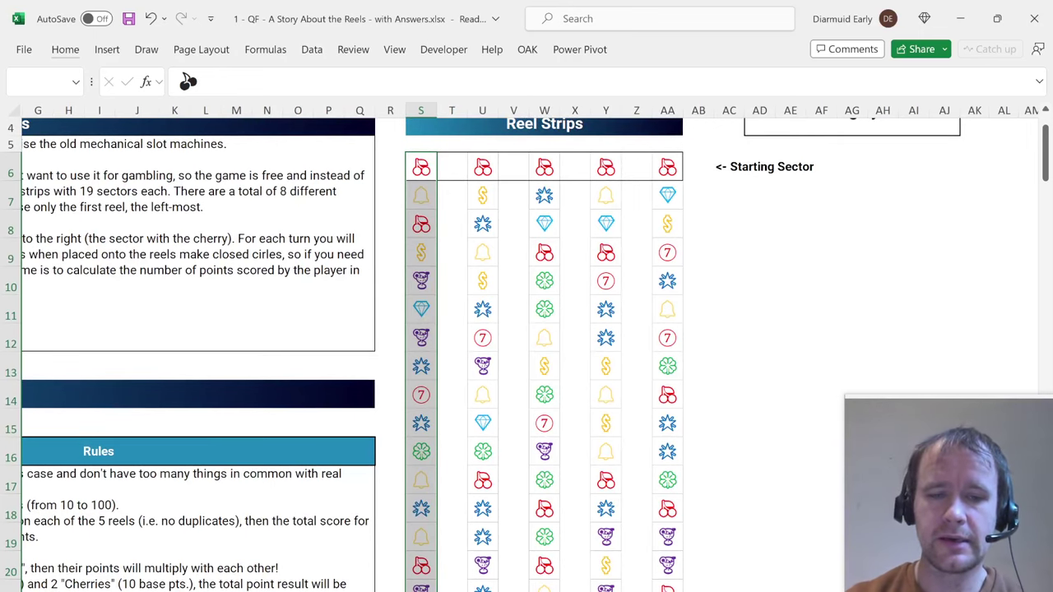
- Switch to Passing Notes and scroll to the Level 1 letter-shift table
key(alt+shift+Tab)
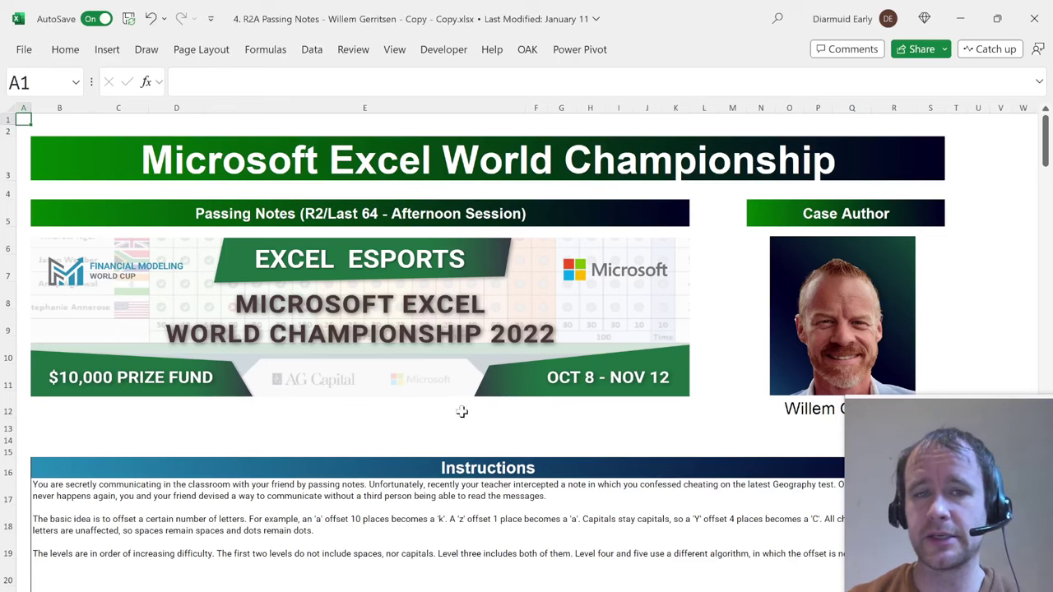
scroll(503, 405, down, 5)
scroll(502, 406, down, 7)
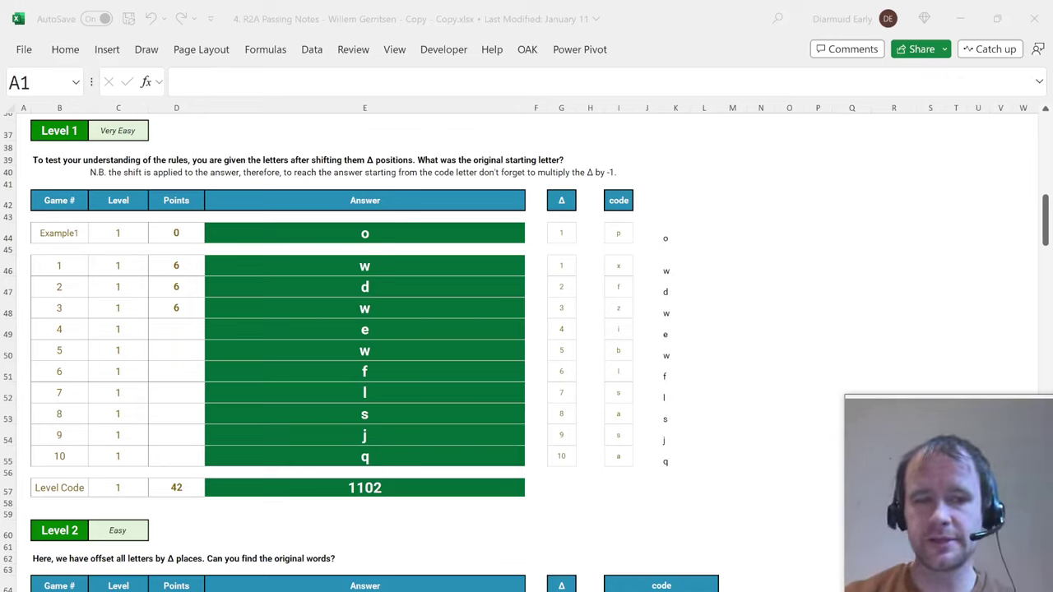
mouse_move(527, 591)
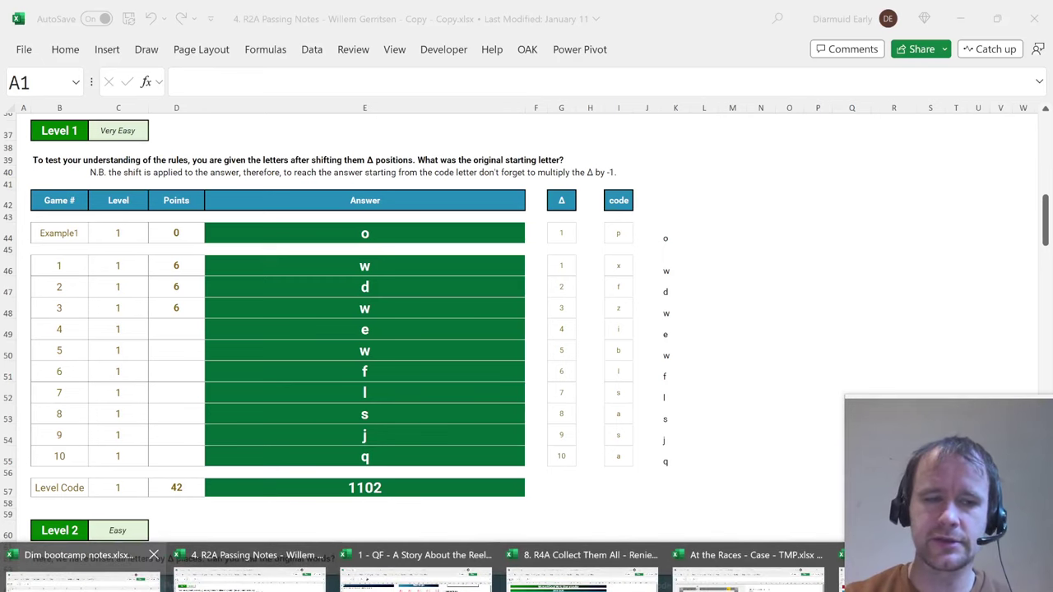
click(82, 568)
scroll(120, 483, down, 1)
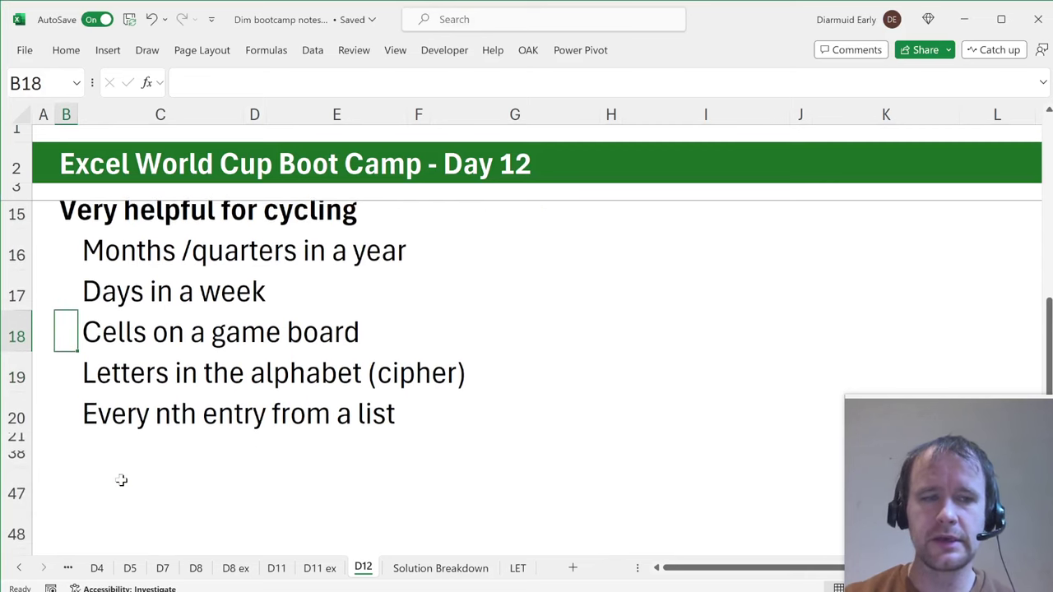
click(83, 427)
key(Down)
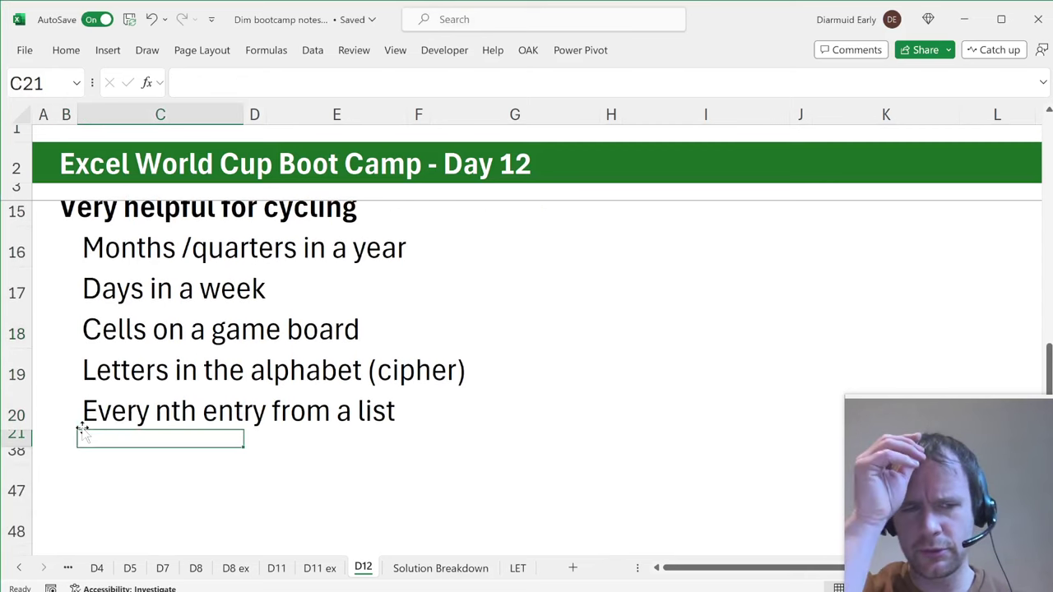
key(shift+Down)
key(ctrl+shift+9)
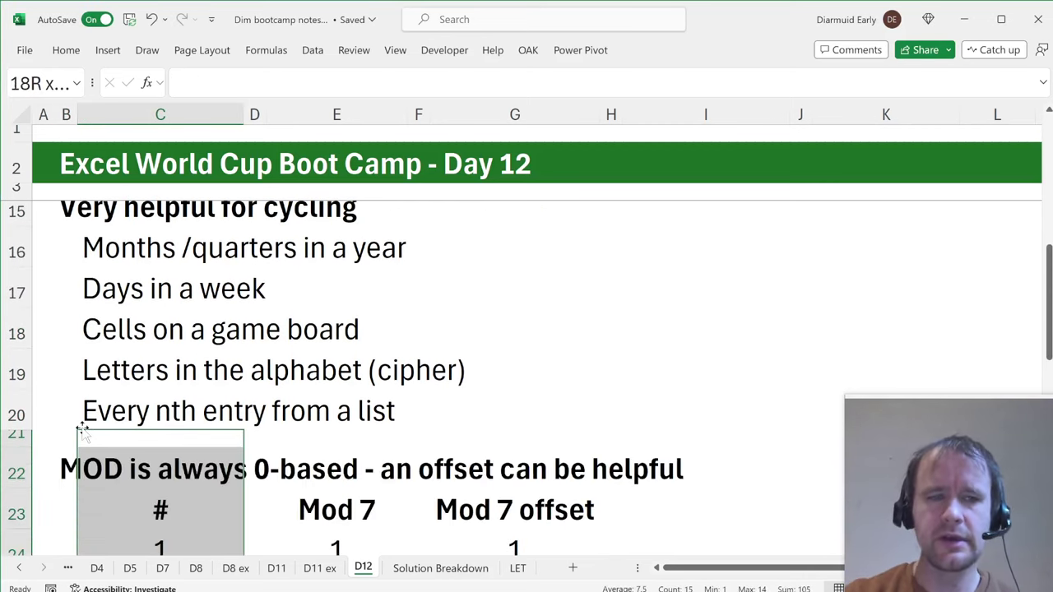
click(48, 467)
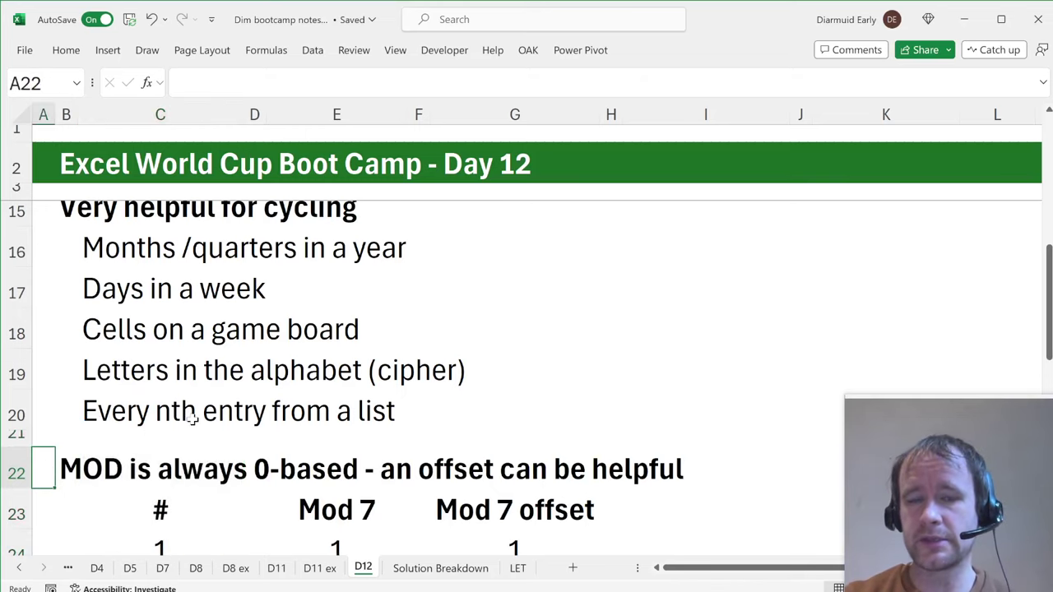
scroll(191, 419, down, 3)
scroll(192, 419, down, 1)
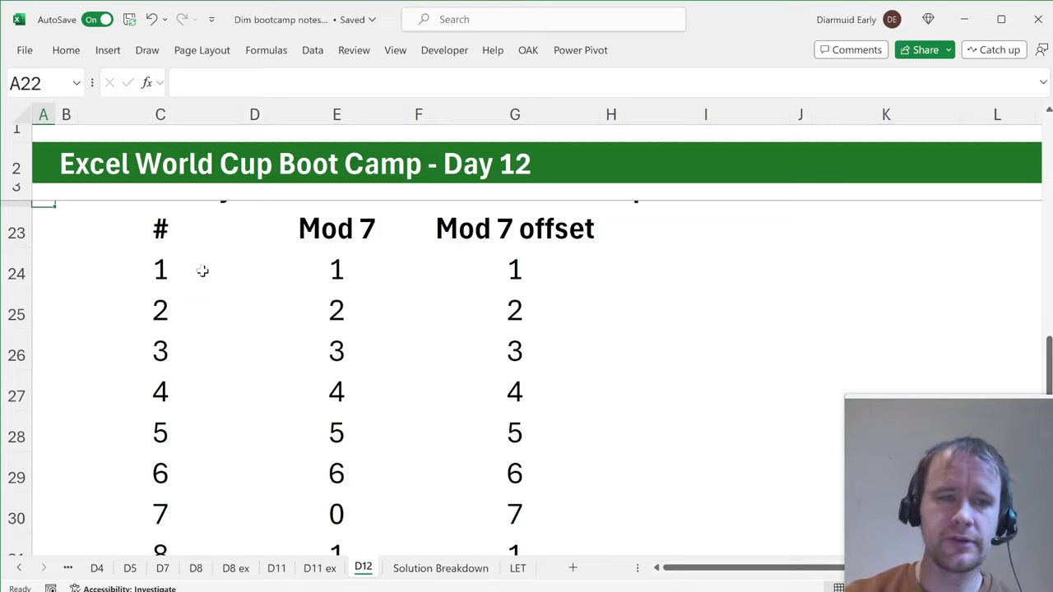
click(164, 270)
scroll(212, 496, down, 2)
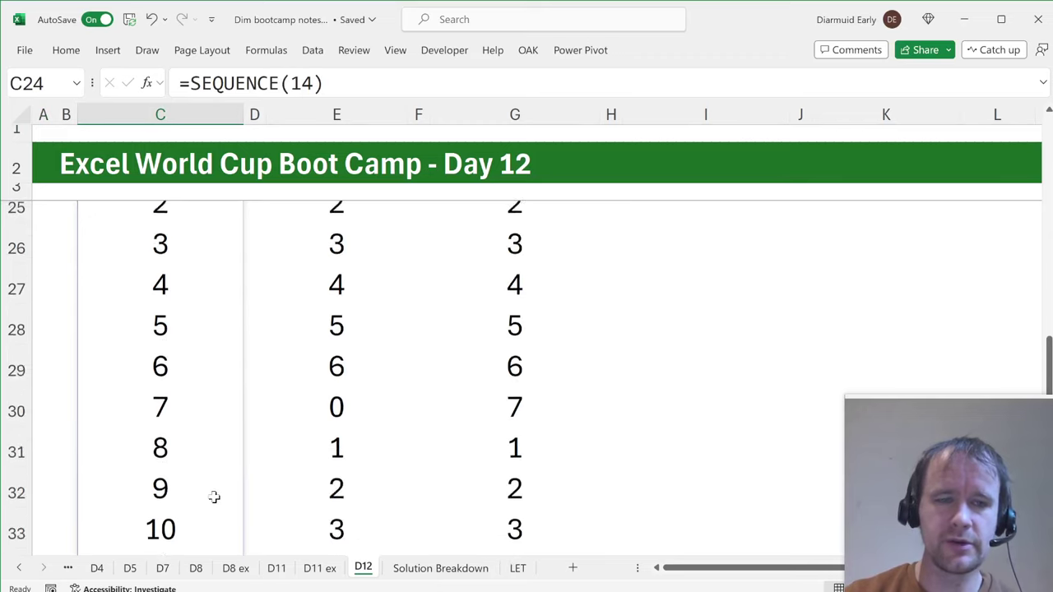
scroll(212, 496, up, 2)
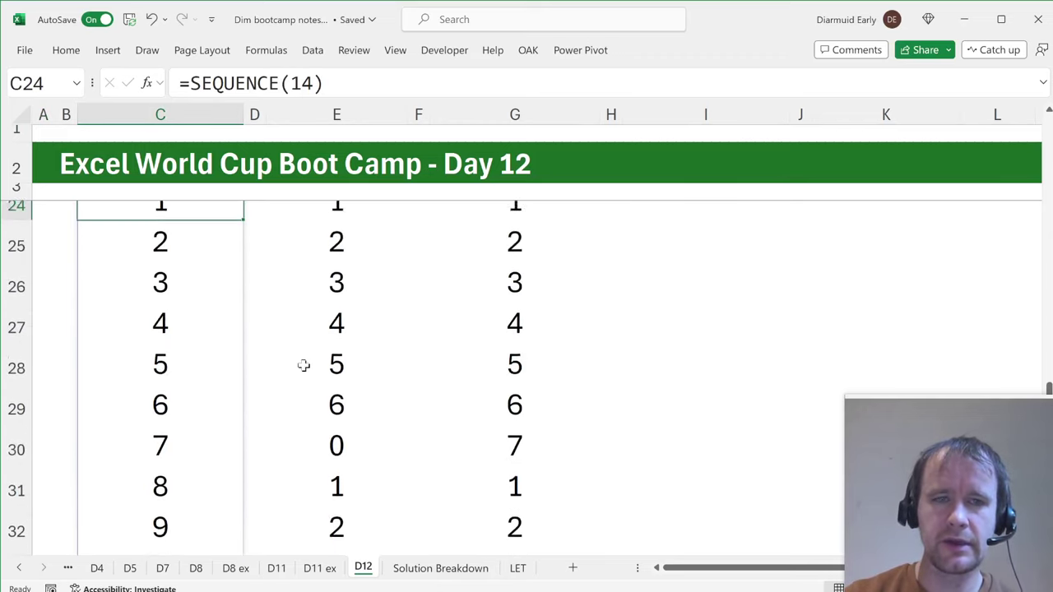
click(336, 480)
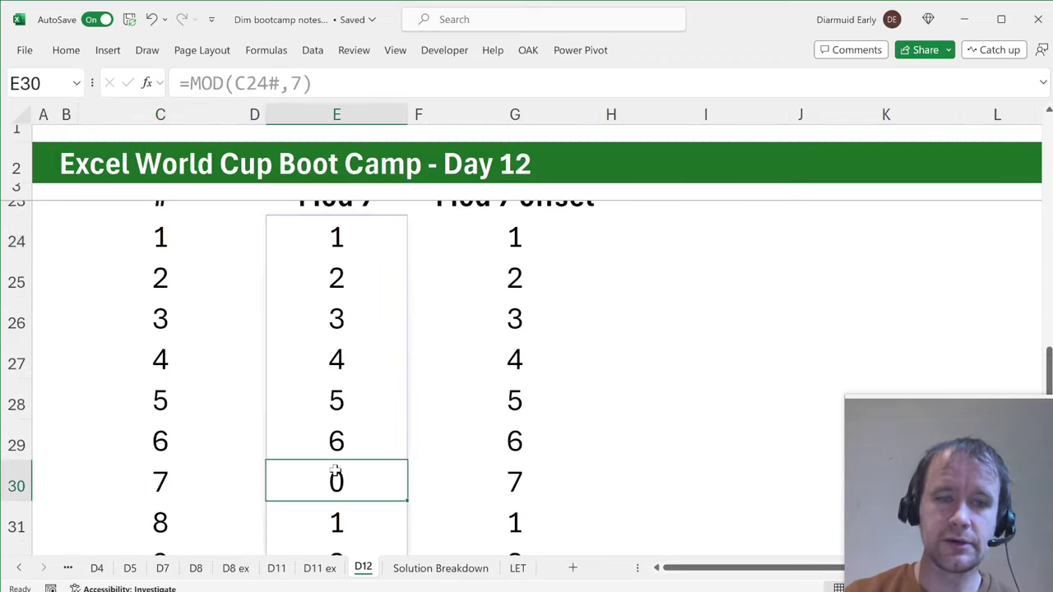
scroll(336, 470, down, 1)
scroll(337, 470, down, 1)
scroll(337, 467, up, 2)
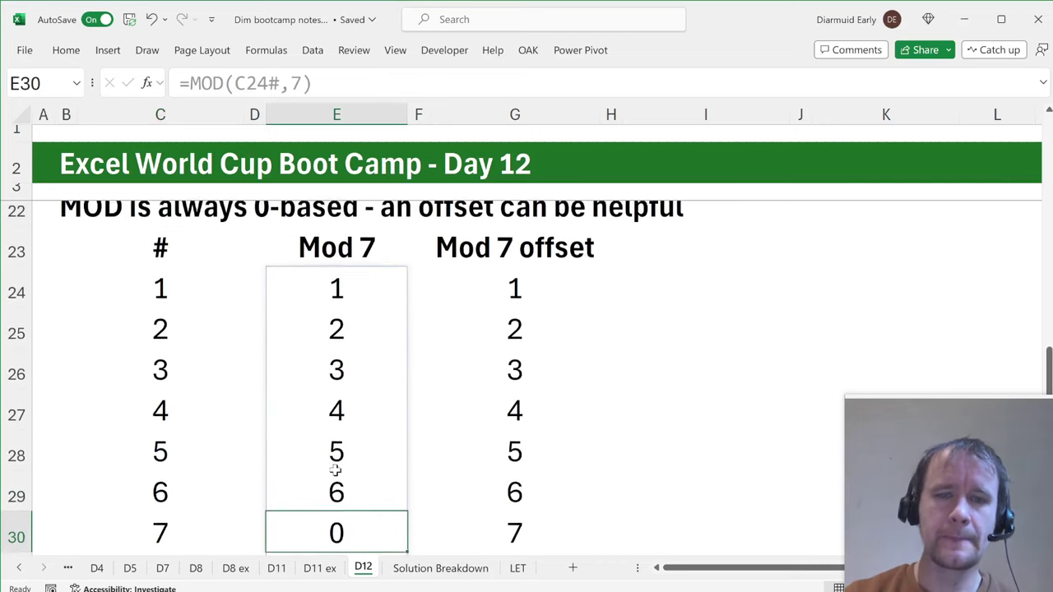
click(504, 294)
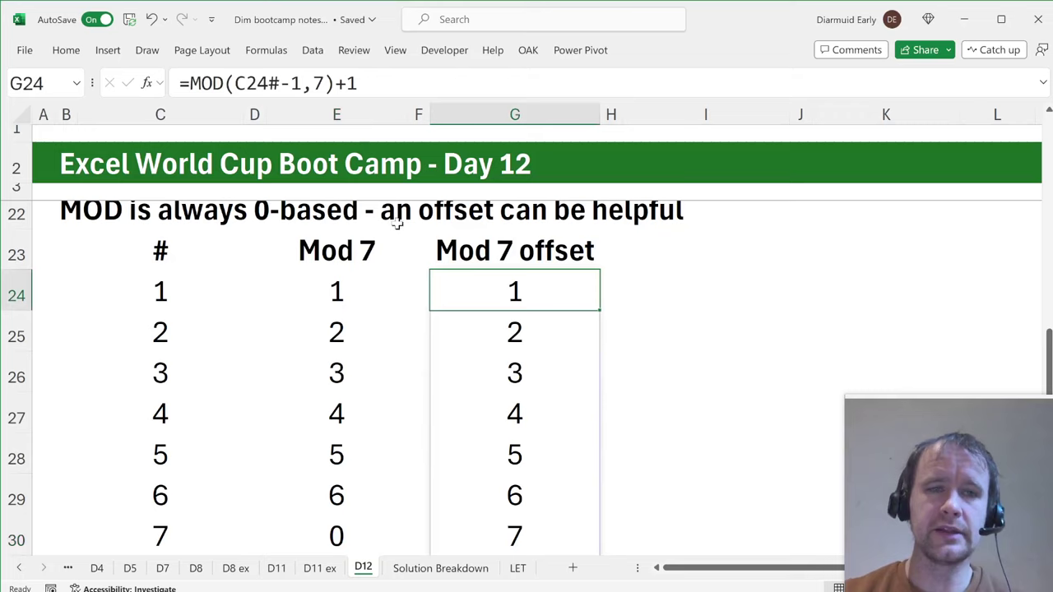
click(301, 84)
click(361, 83)
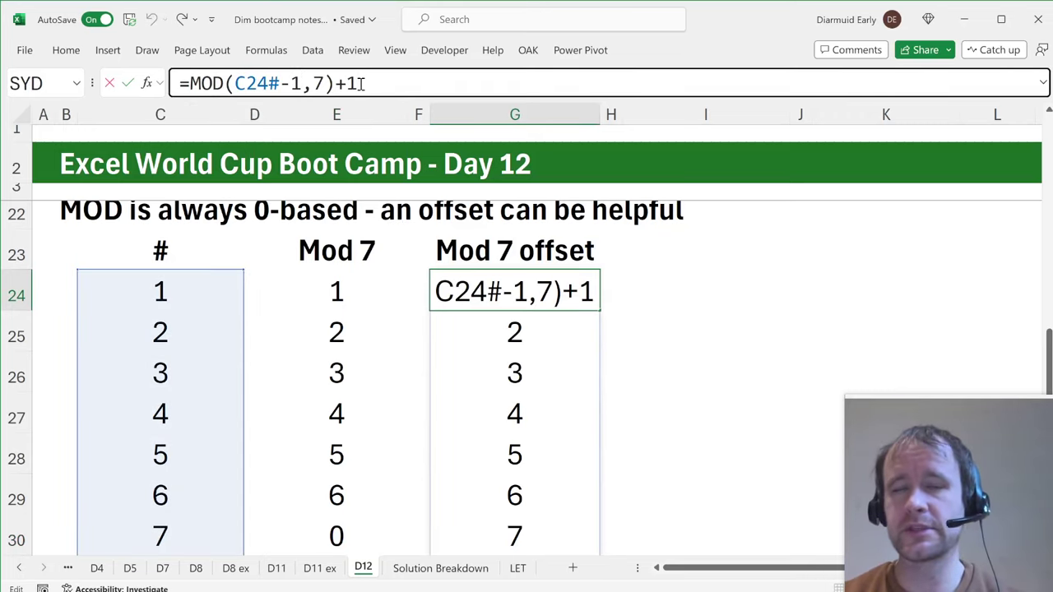
key(Escape)
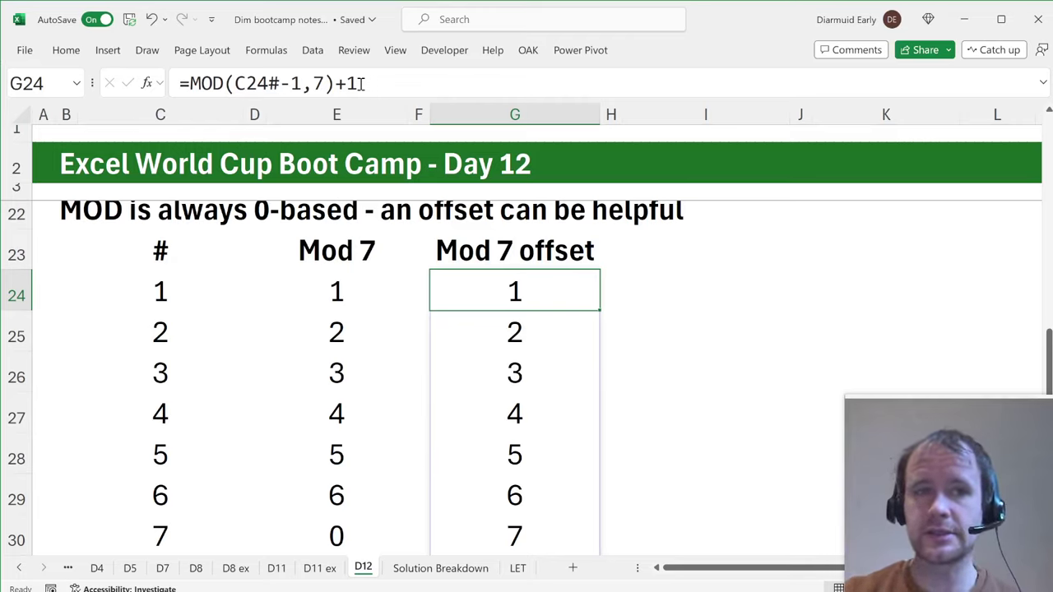
click(299, 79)
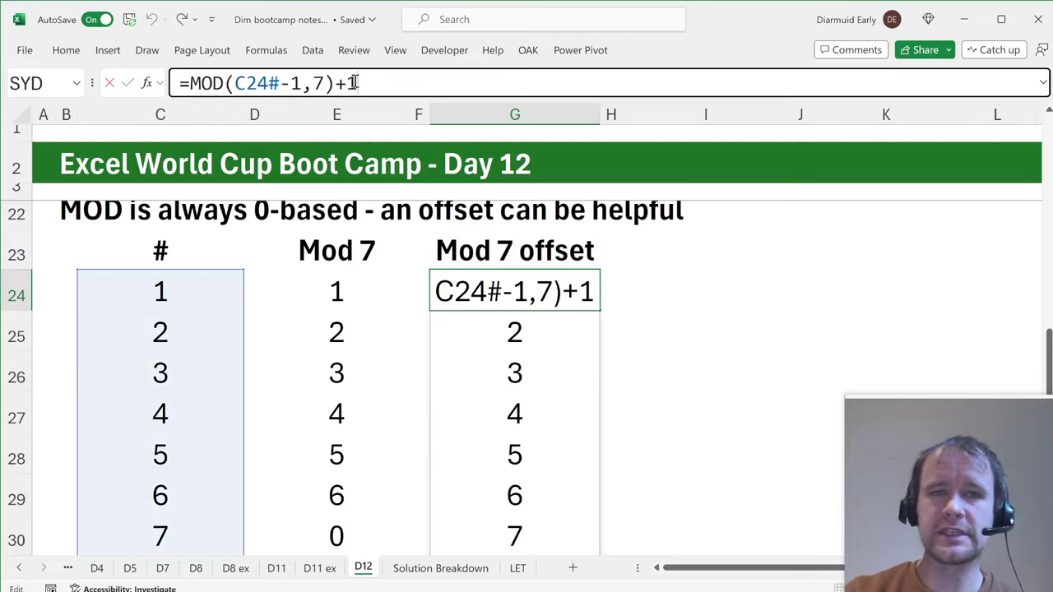
key(Escape)
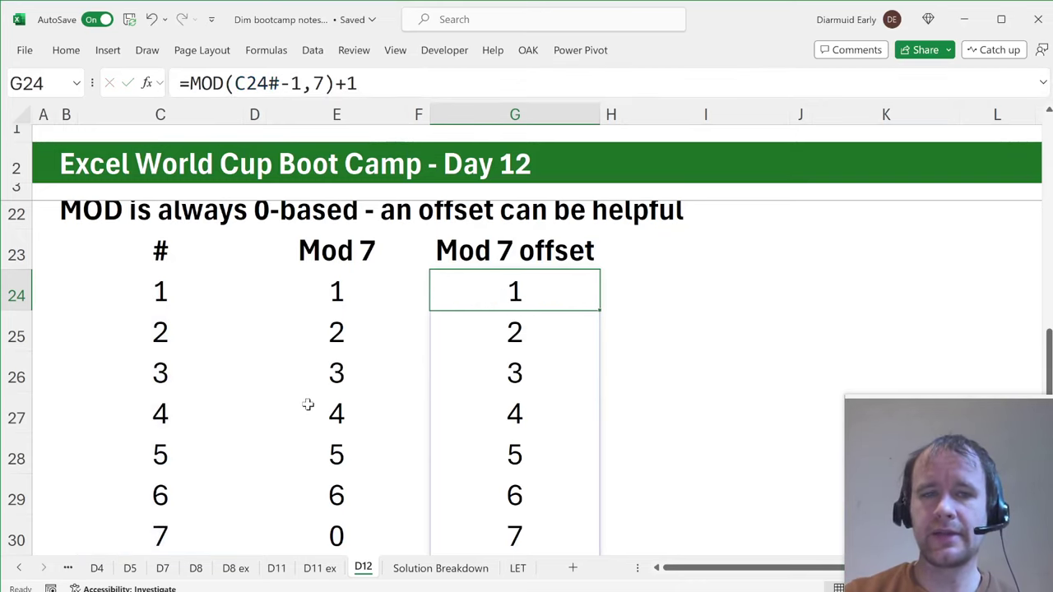
scroll(307, 404, down, 2)
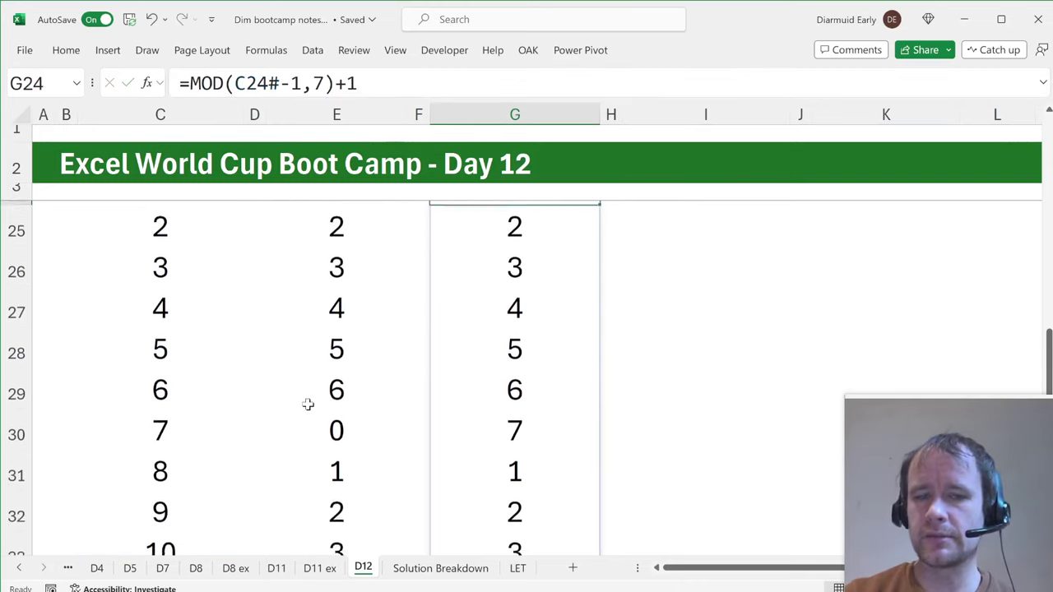
scroll(307, 403, down, 2)
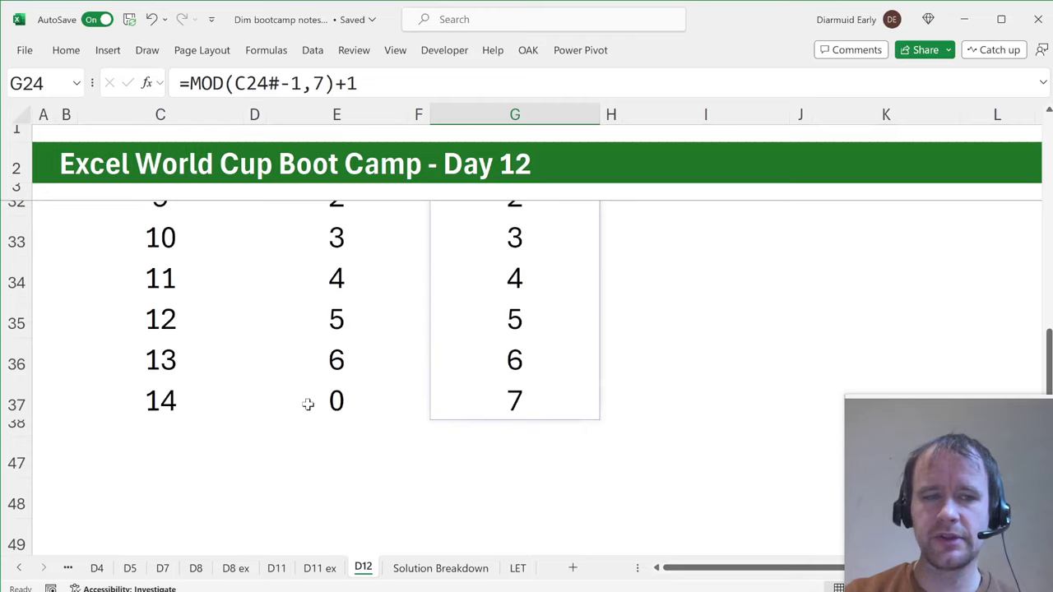
- Unhide rows 39-46 below the offset table with Ctrl+Shift+9
click(83, 427)
key(Page_Down)
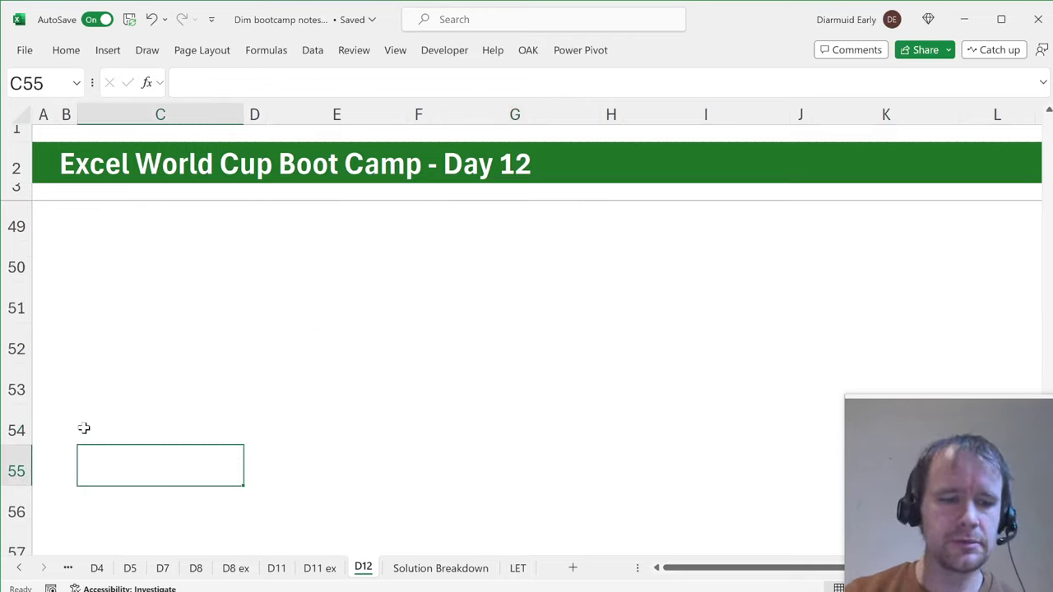
key(ctrl+Up)
key(Down)
key(shift+Down)
key(ctrl+shift+9)
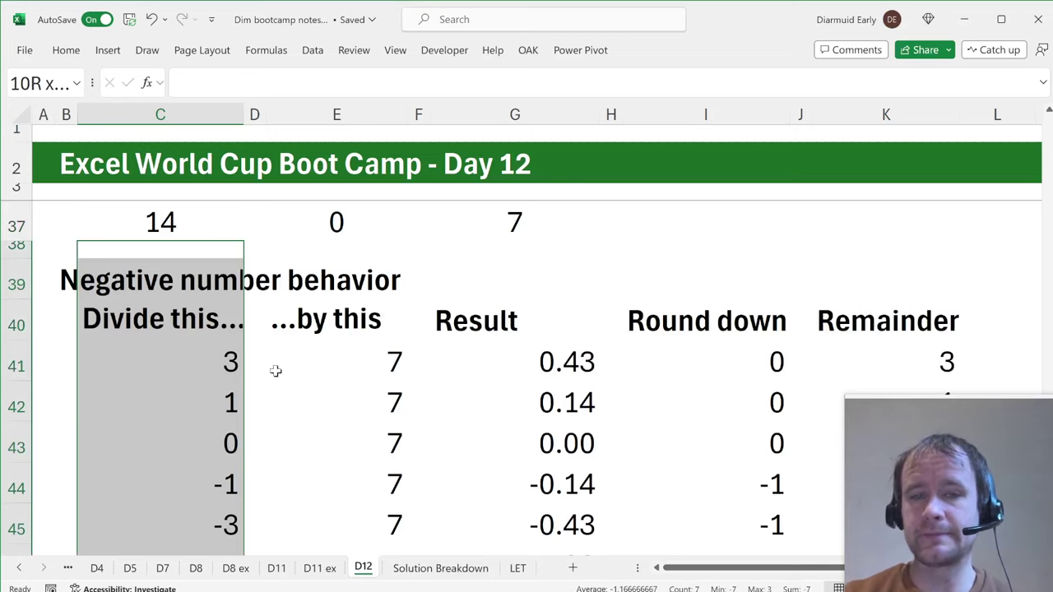
- Step through the positive dividends 3, 1 and 0 and their remainders
scroll(276, 371, down, 1)
click(219, 316)
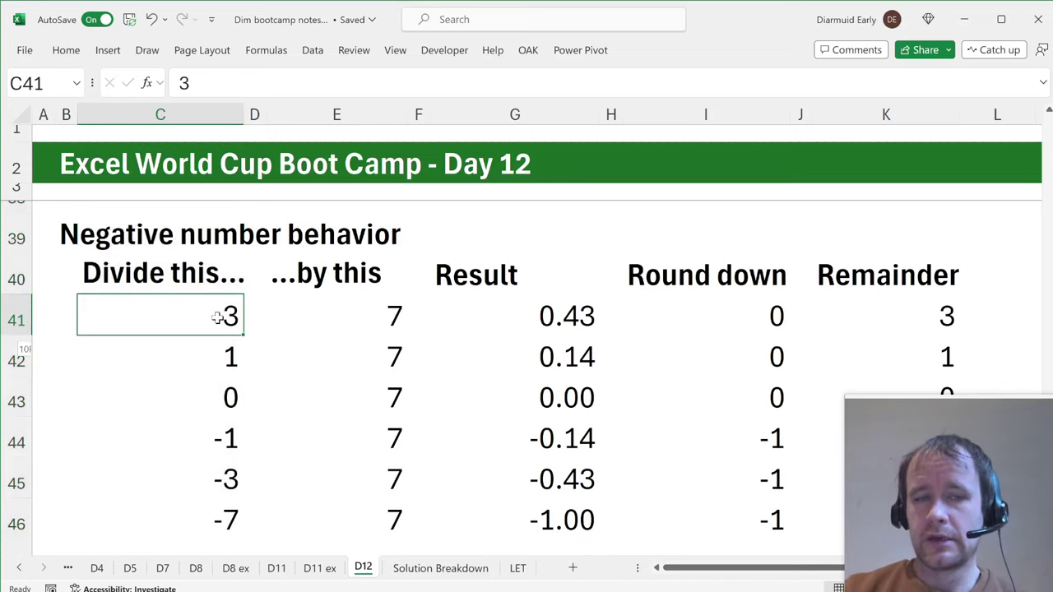
key(shift+space)
key(Right)
key(Right)
key(Right)
key(Right)
key(Right)
key(Right)
key(Right)
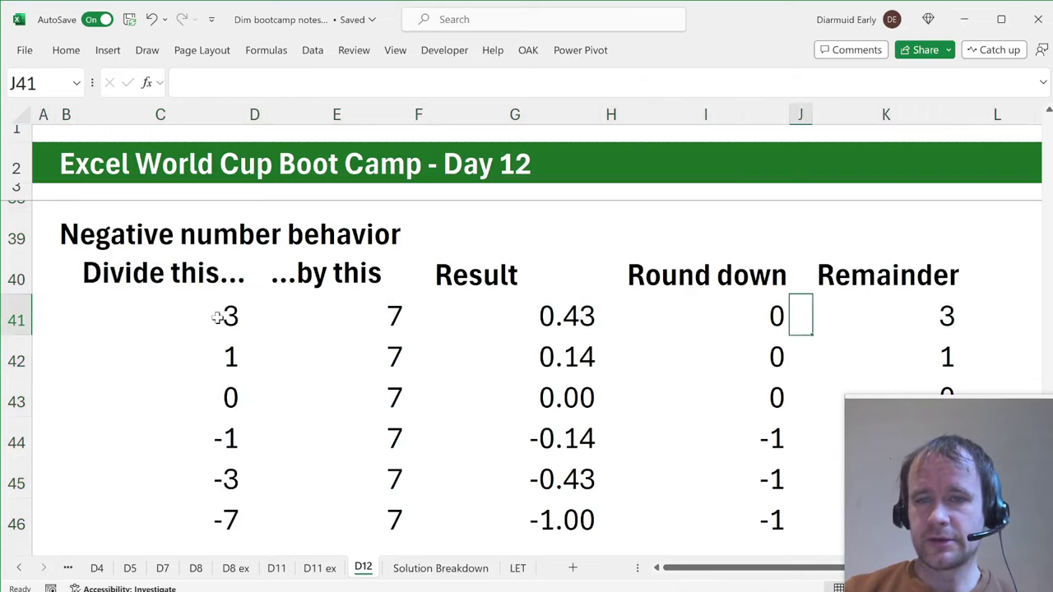
key(Right)
click(230, 350)
scroll(230, 355, down, 1)
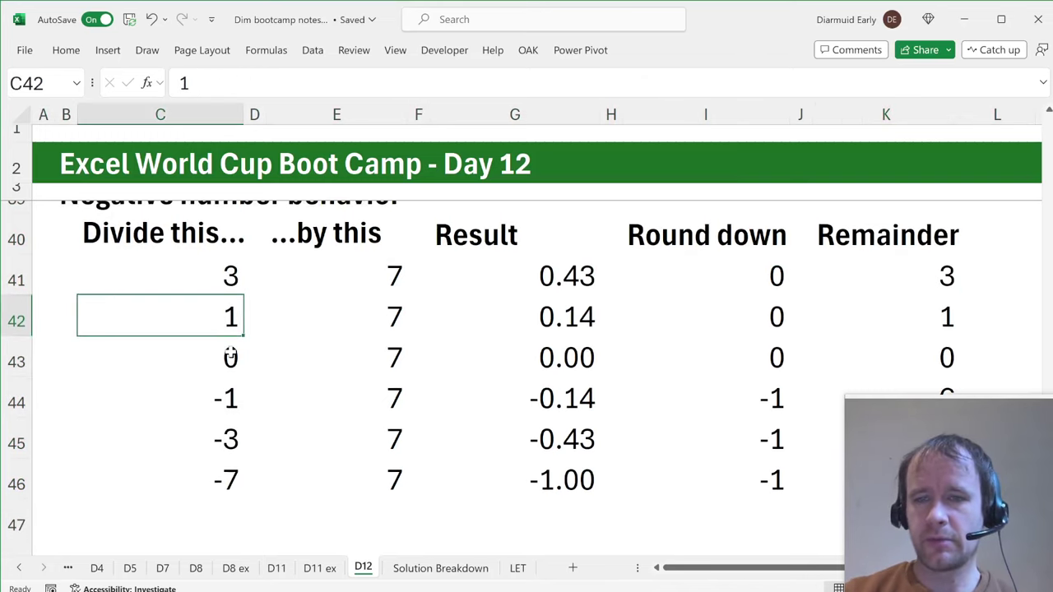
key(Down)
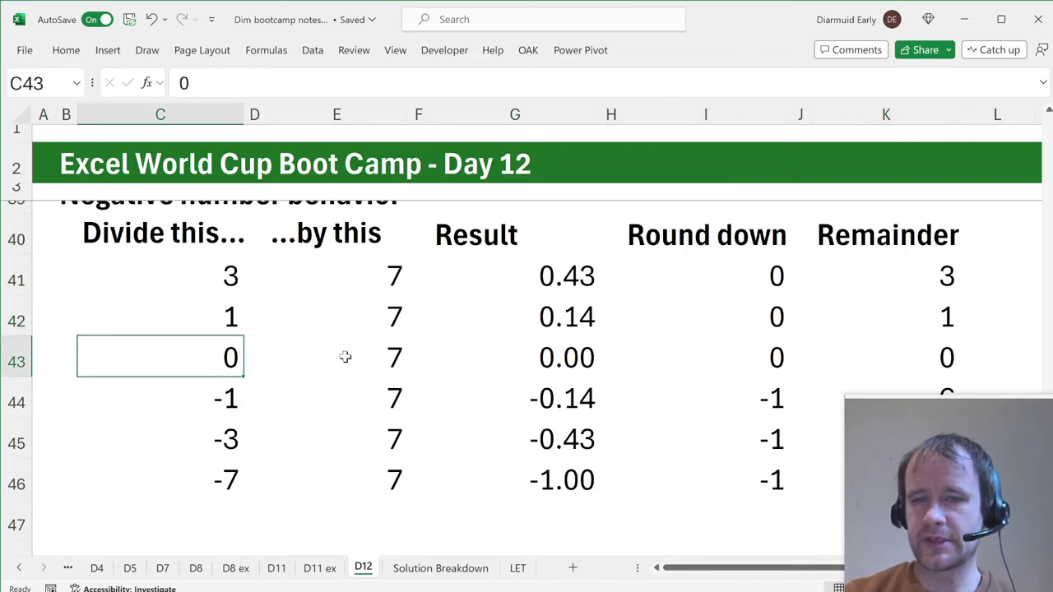
scroll(345, 356, down, 1)
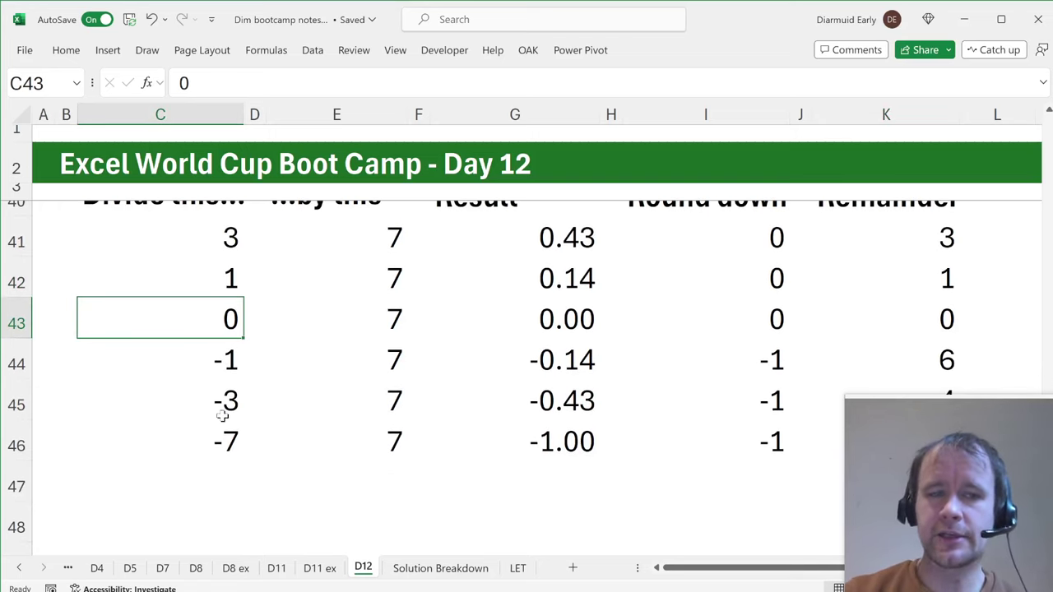
- Inspect negatives -1, -3, -7: INT gives -1, remainders 6, 4 and 0
click(224, 363)
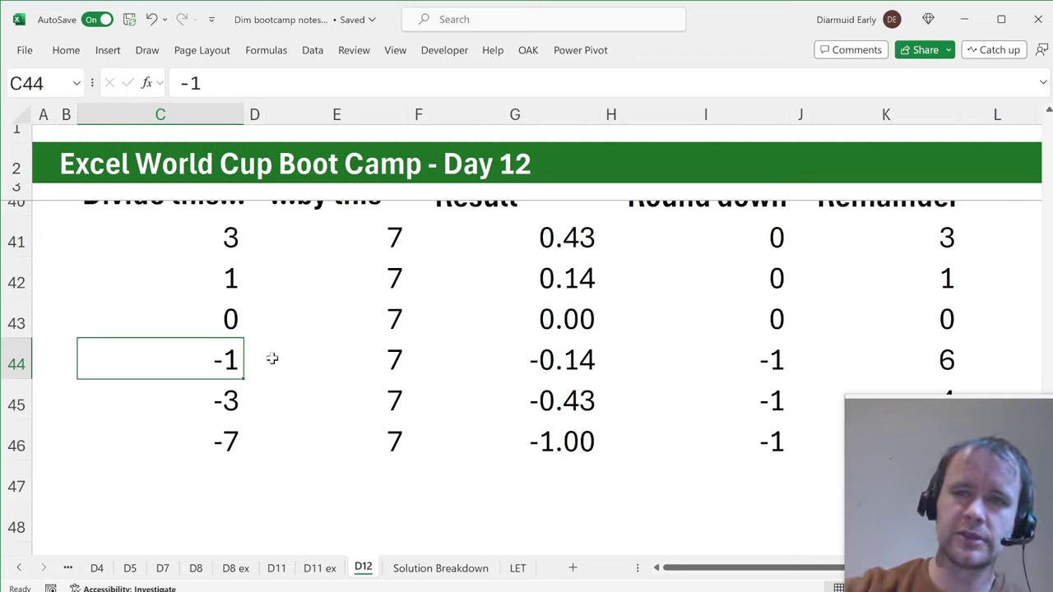
click(750, 361)
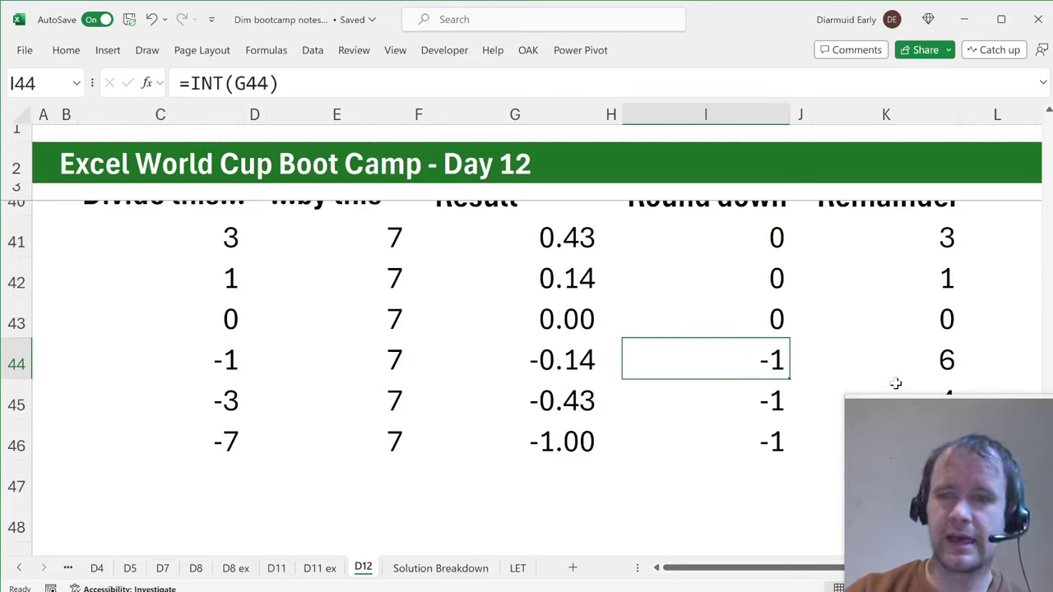
click(919, 371)
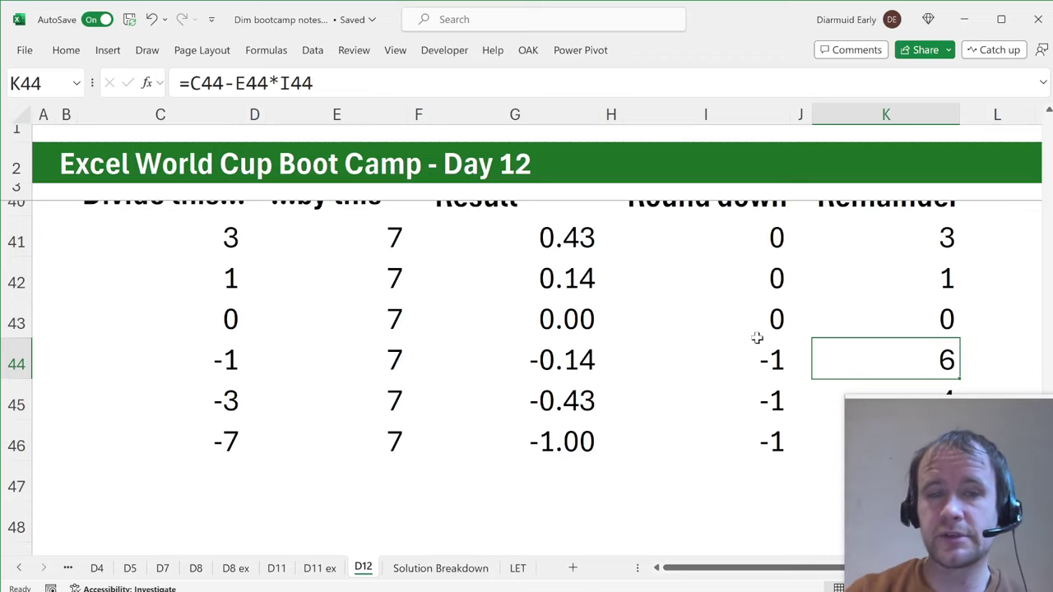
scroll(757, 338, down, 2)
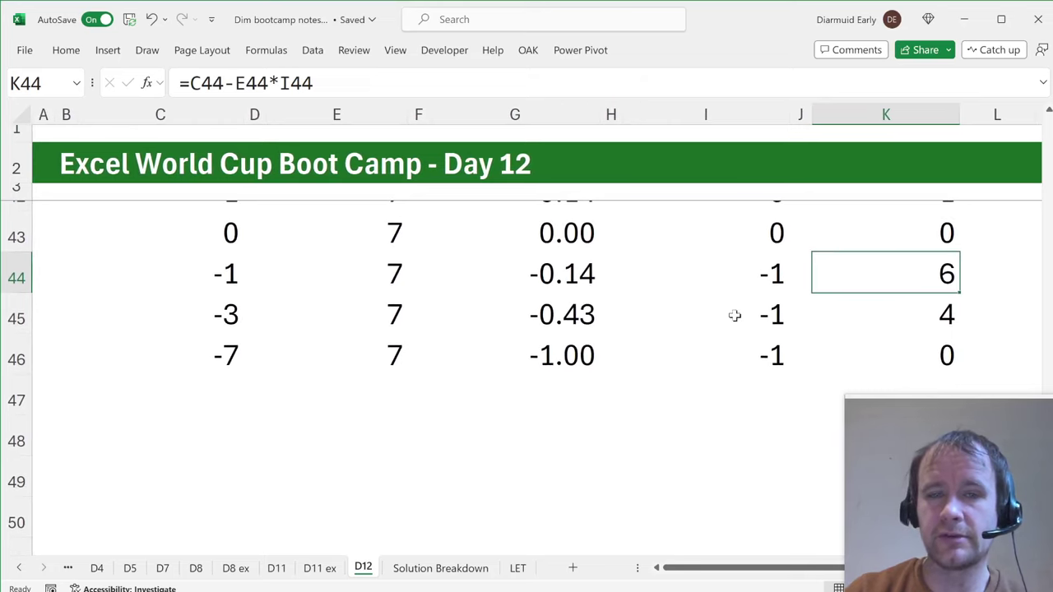
drag(224, 275, 229, 352)
click(758, 276)
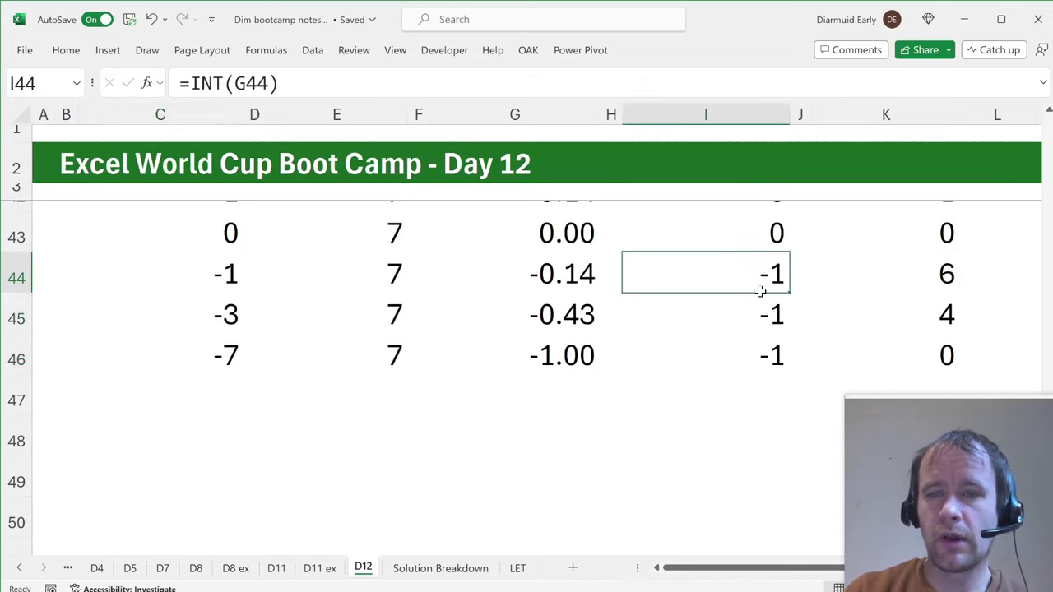
drag(761, 298, 767, 353)
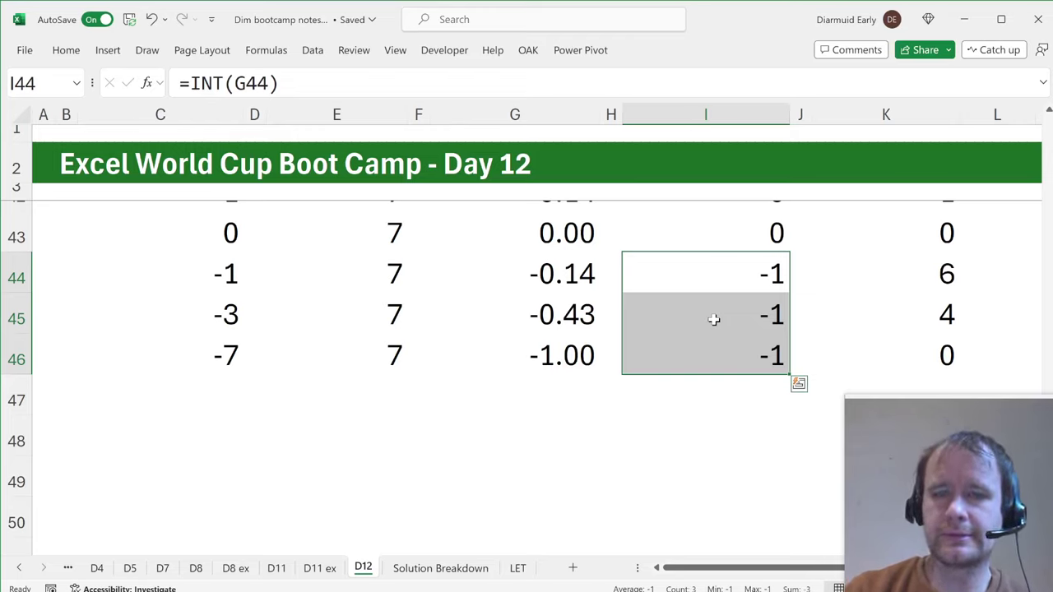
drag(924, 278, 922, 351)
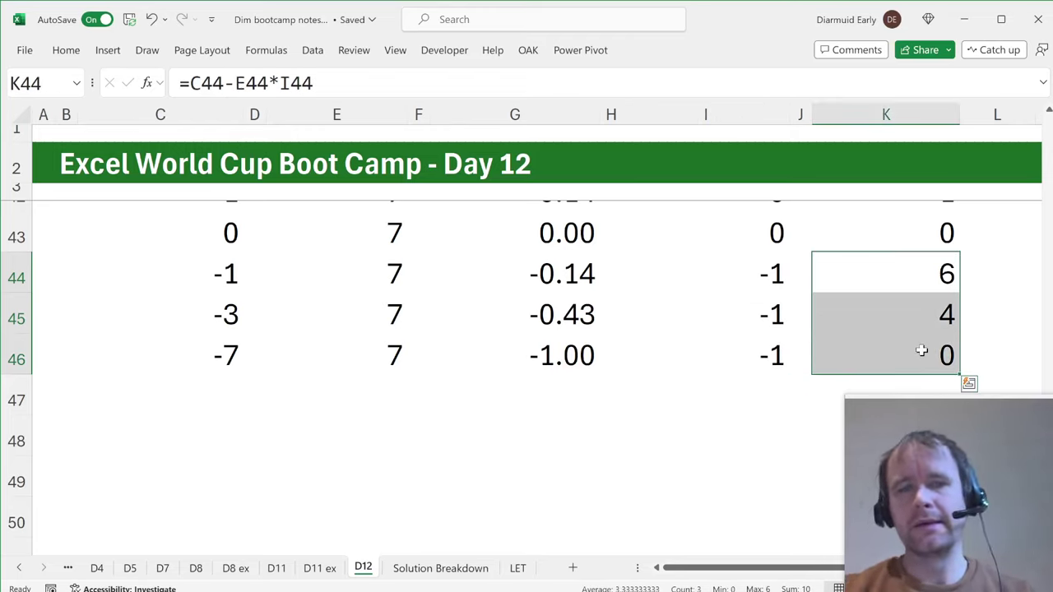
key(ctrl+Home)
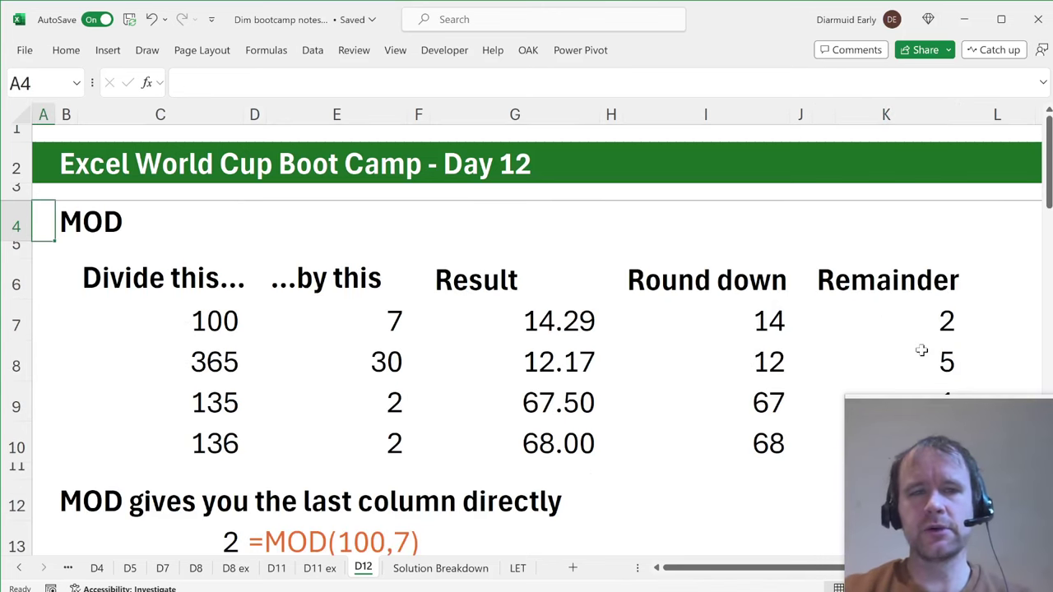